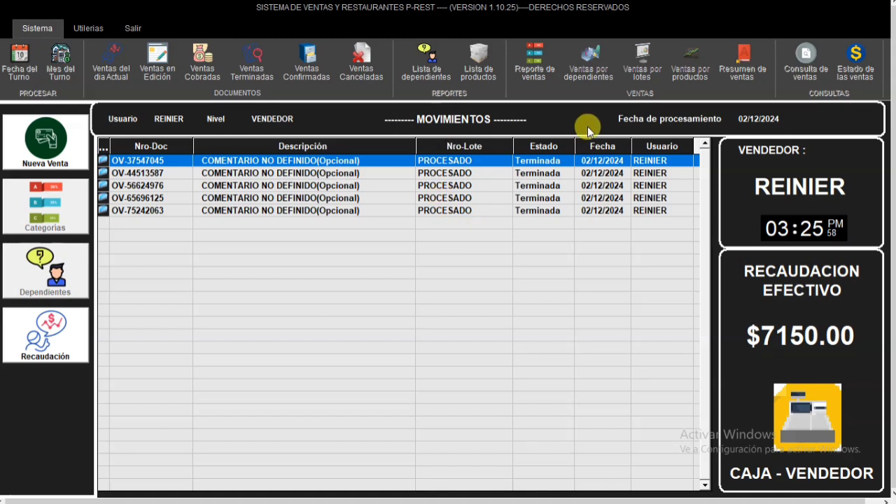
- Start a new sale and add REFRESCO SEVEN UP, refresco limon, FREGELLS and GREDDY, filtering the products by RE
{"action": "left_click", "coordinate": [120, 77]}
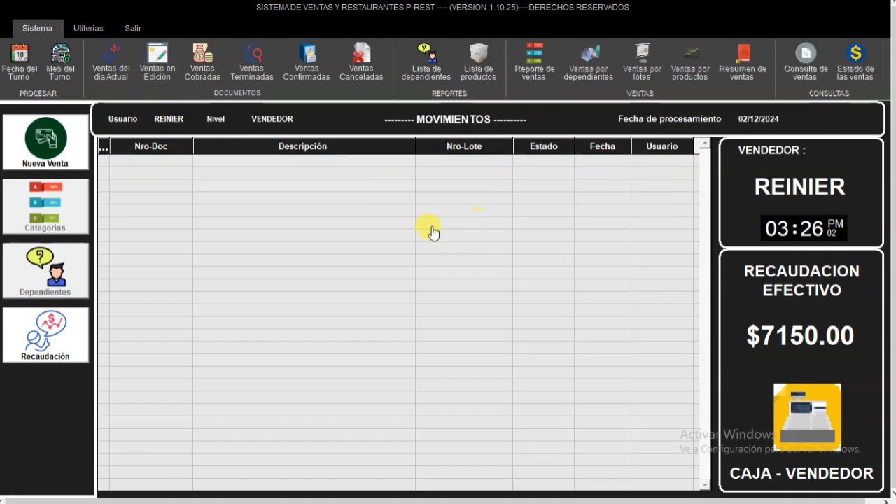
{"action": "left_click", "coordinate": [46, 140]}
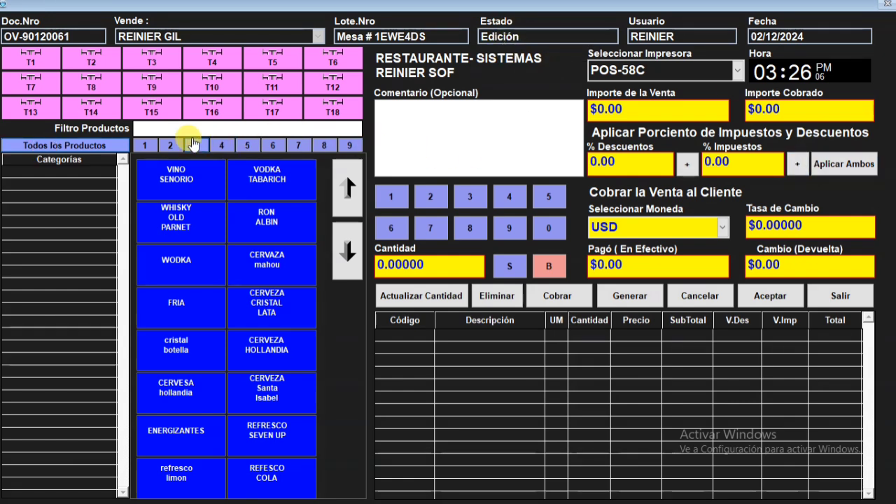
{"action": "left_click", "coordinate": [169, 130]}
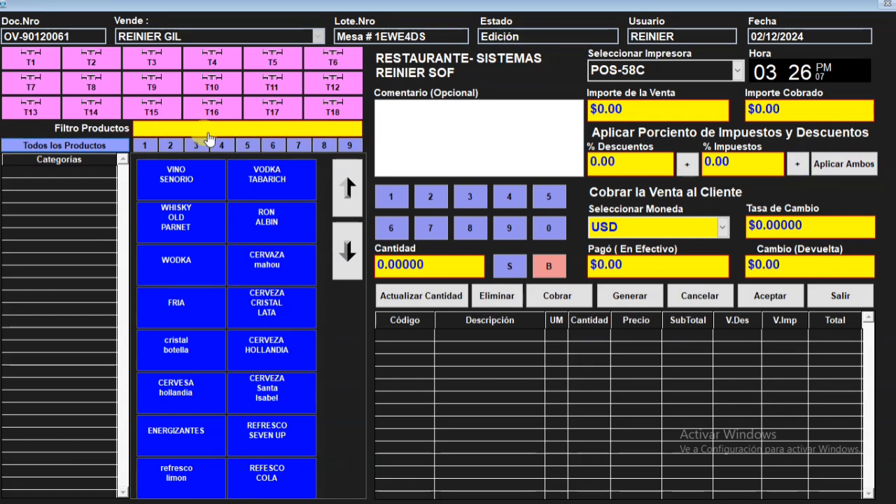
{"action": "type", "text": "RE"}
{"action": "left_click", "coordinate": [203, 186]}
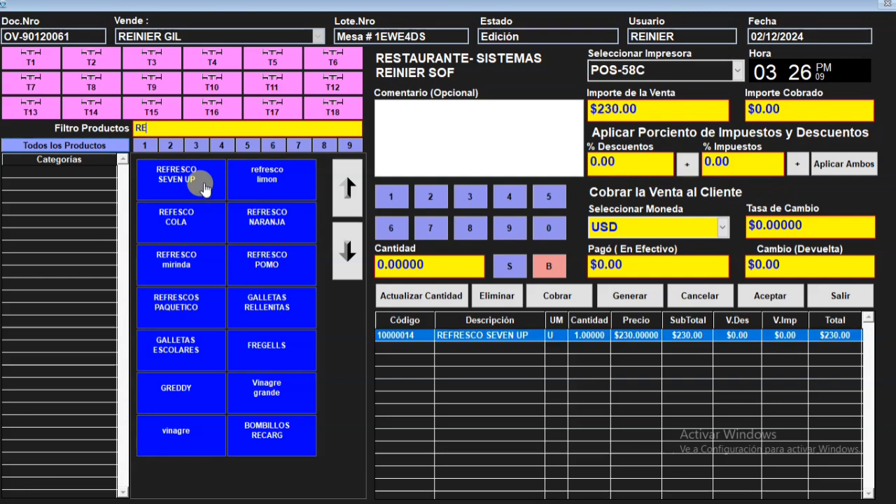
{"action": "left_click", "coordinate": [271, 181]}
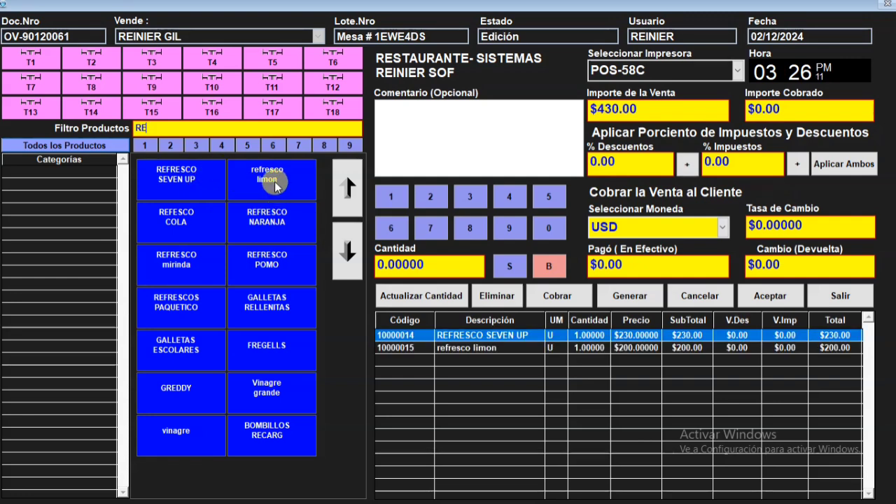
{"action": "left_click", "coordinate": [267, 355]}
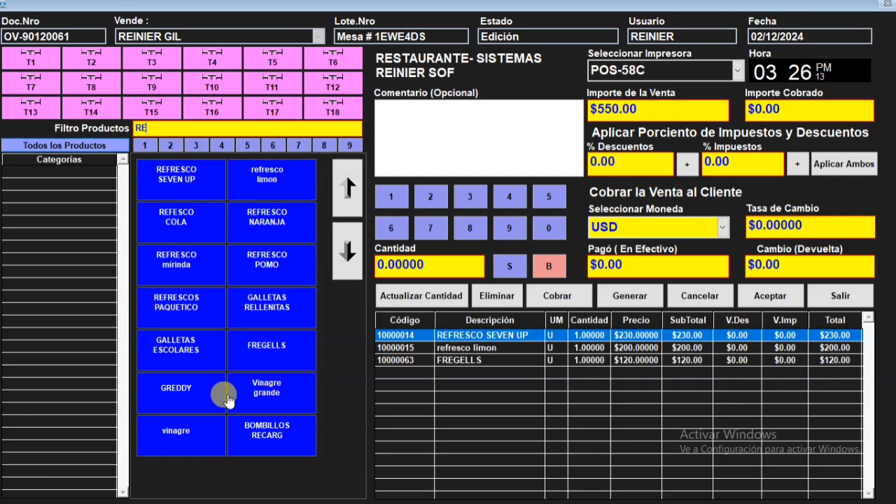
{"action": "left_click", "coordinate": [179, 393]}
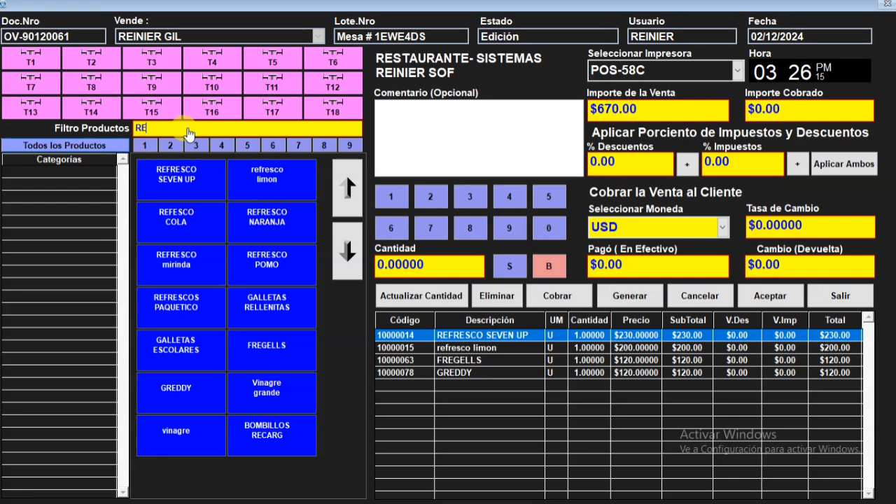
- Filter the products by CER and add CERVEZA HOLLANDIA to the sale
{"action": "key", "text": "BackSpace"}
{"action": "key", "text": "BackSpace"}
{"action": "type", "text": "CER"}
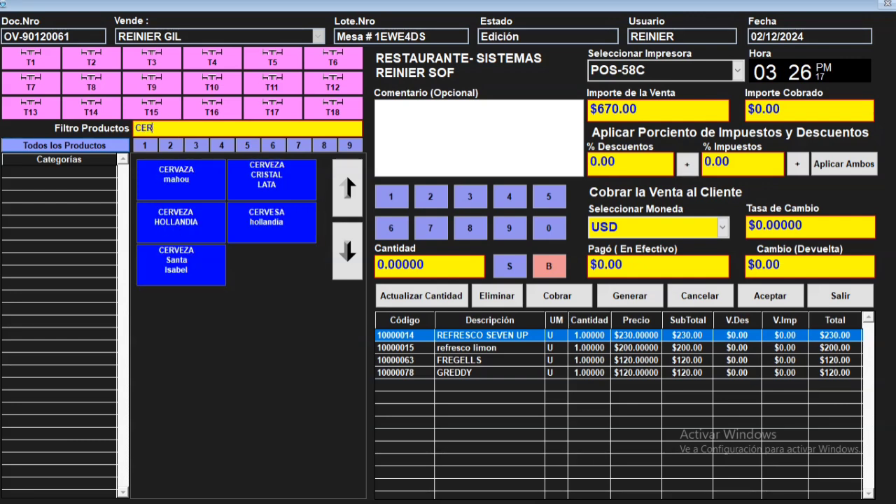
{"action": "left_click", "coordinate": [207, 230]}
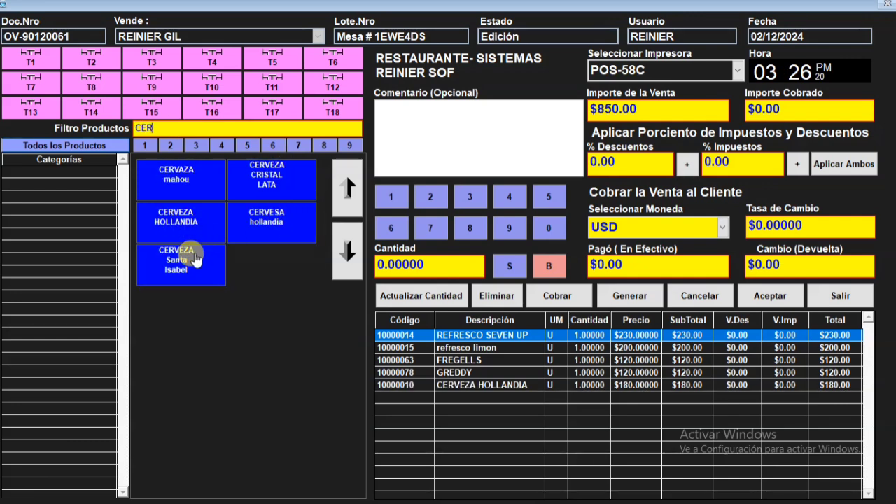
- Set the CERVEZA HOLLANDIA quantity to 5 and save the sale
{"action": "left_click", "coordinate": [581, 385]}
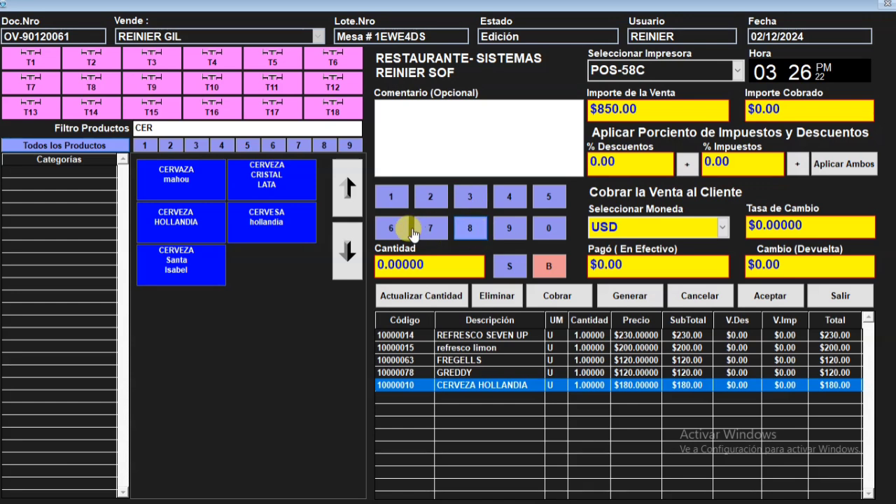
{"action": "left_click", "coordinate": [396, 296]}
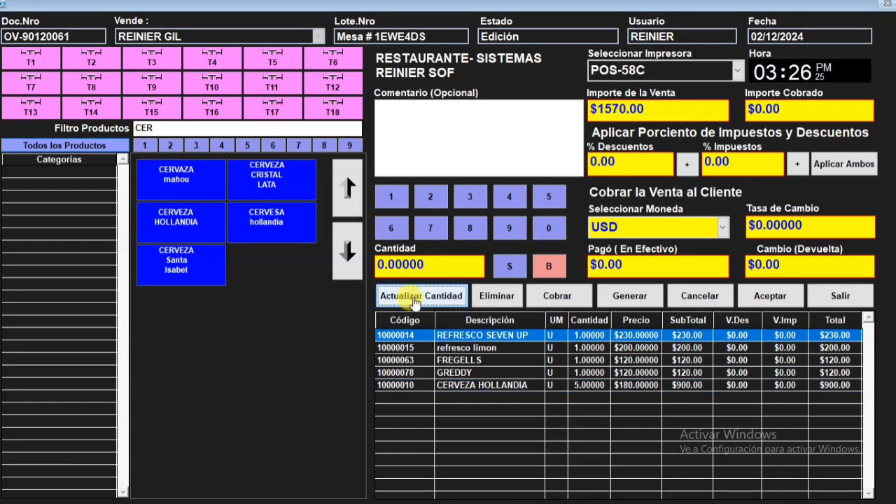
{"action": "left_click", "coordinate": [766, 295]}
{"action": "left_click", "coordinate": [478, 291]}
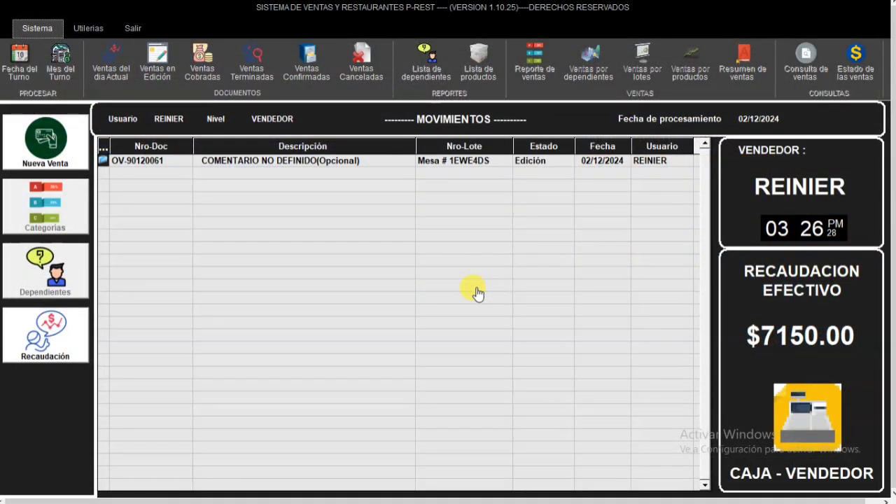
- Start a second sale and add malta Chacal, pepsi, JUGAZO and JUGO DE CAJITA from the full product list
{"action": "left_click", "coordinate": [80, 159]}
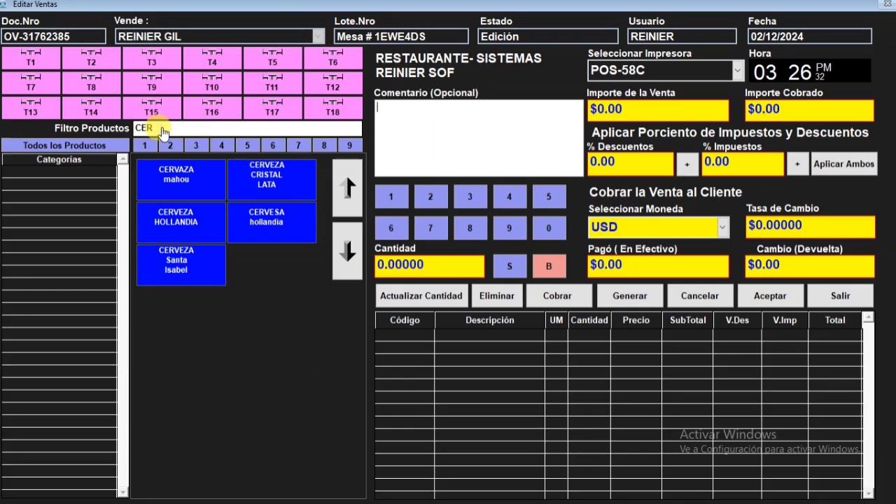
{"action": "left_click", "coordinate": [96, 145]}
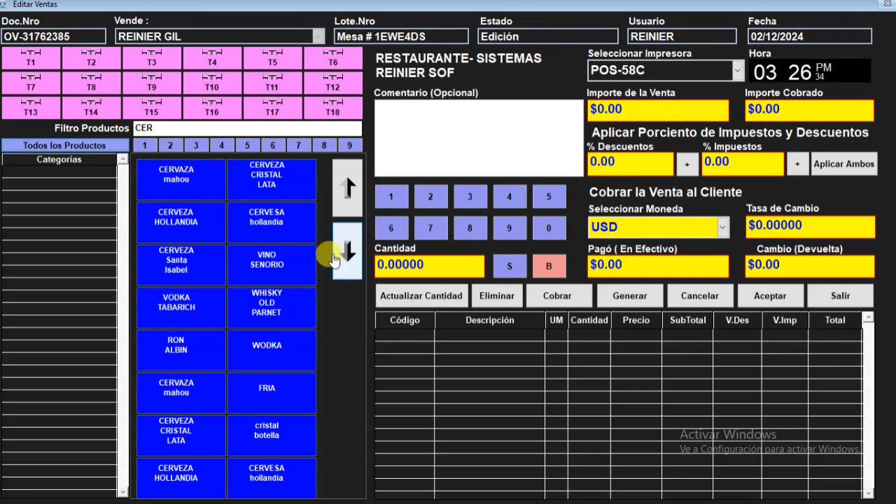
{"action": "left_click", "coordinate": [349, 204]}
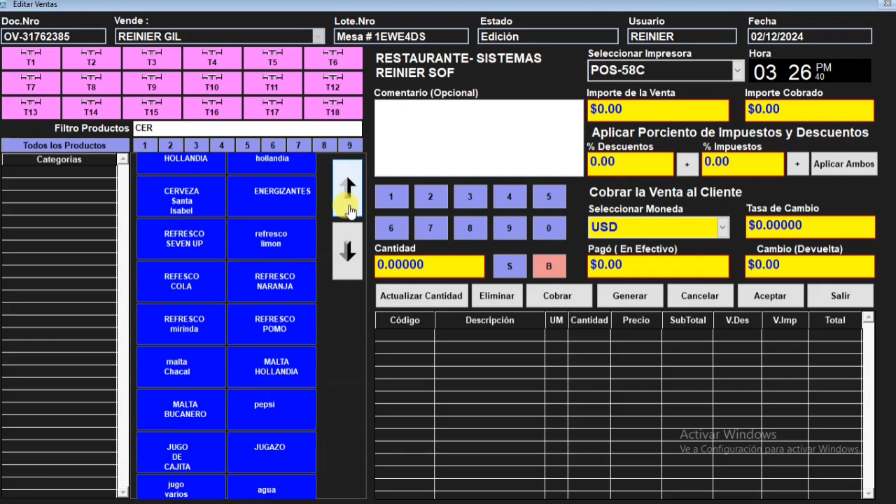
{"action": "left_click", "coordinate": [180, 374]}
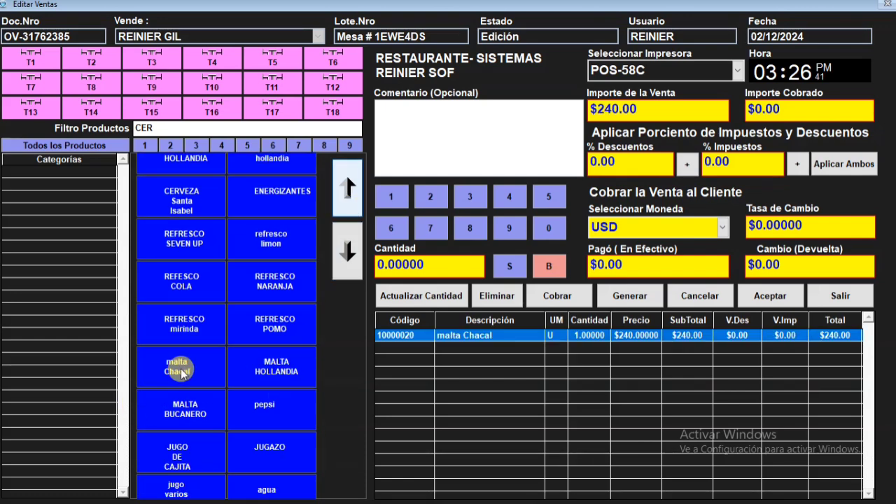
{"action": "left_click", "coordinate": [269, 418]}
{"action": "left_click", "coordinate": [195, 469]}
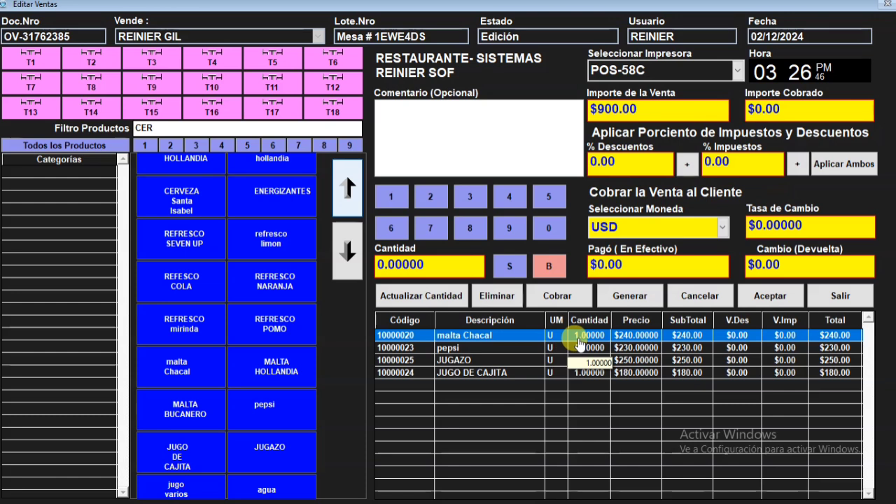
- Set the malta Chacal quantity to 7 and save the sale
{"action": "left_click", "coordinate": [432, 229]}
{"action": "left_click", "coordinate": [415, 298]}
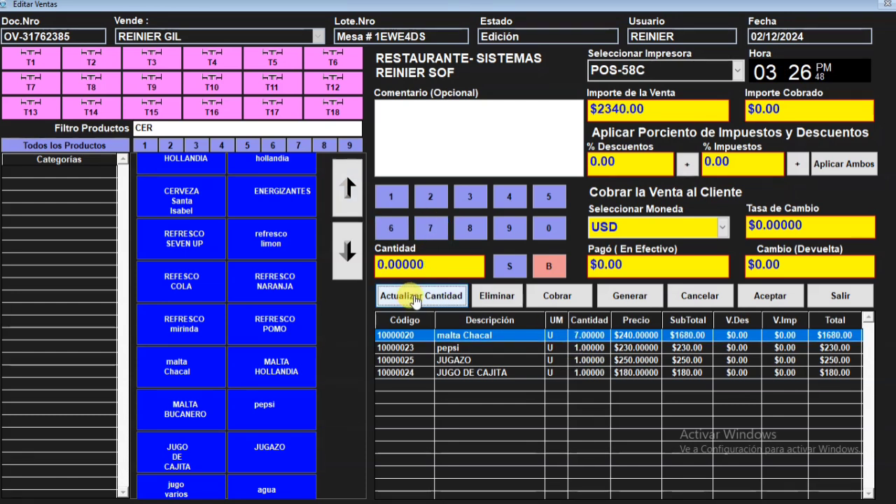
{"action": "left_click", "coordinate": [693, 295]}
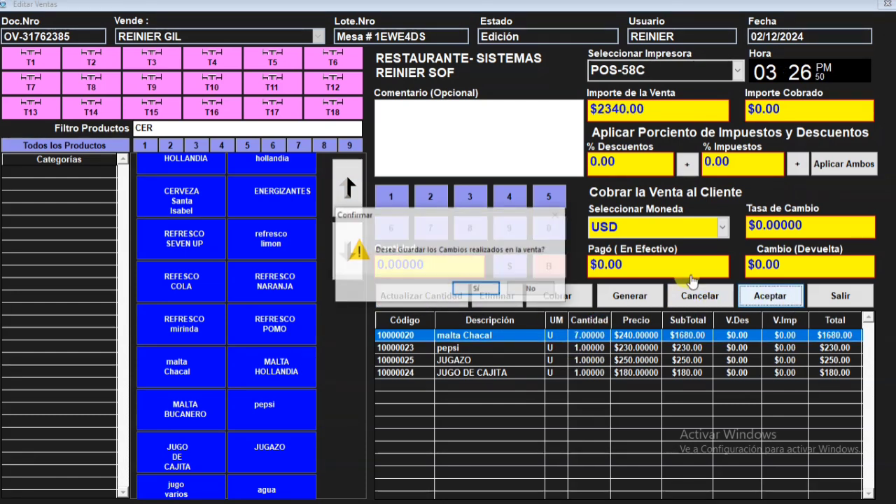
{"action": "left_click", "coordinate": [473, 288]}
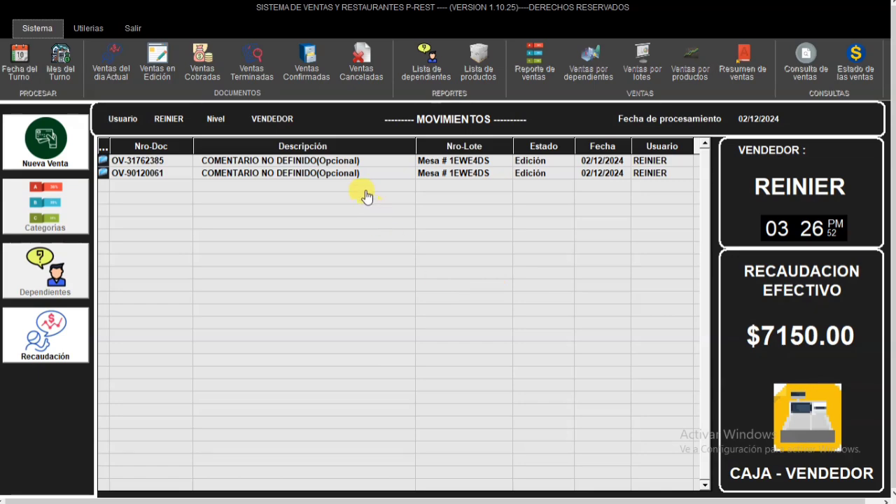
- Start a third sale and clear the CER text from the product filter
{"action": "right_click", "coordinate": [362, 196]}
{"action": "left_click", "coordinate": [404, 215]}
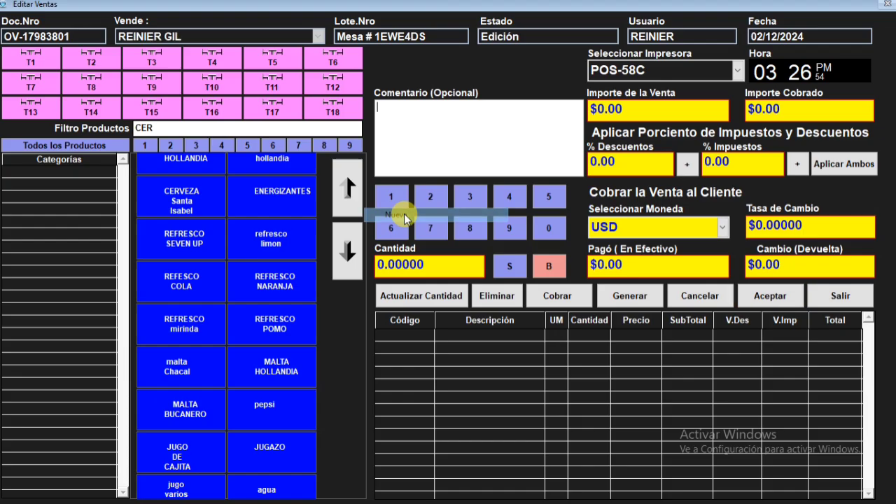
{"action": "left_click", "coordinate": [179, 130]}
{"action": "type", "text": "CER"}
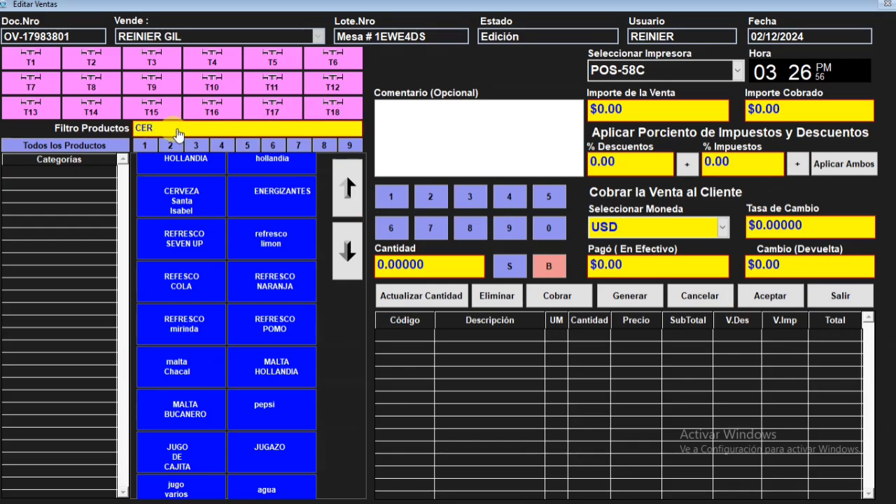
{"action": "key", "text": "Return"}
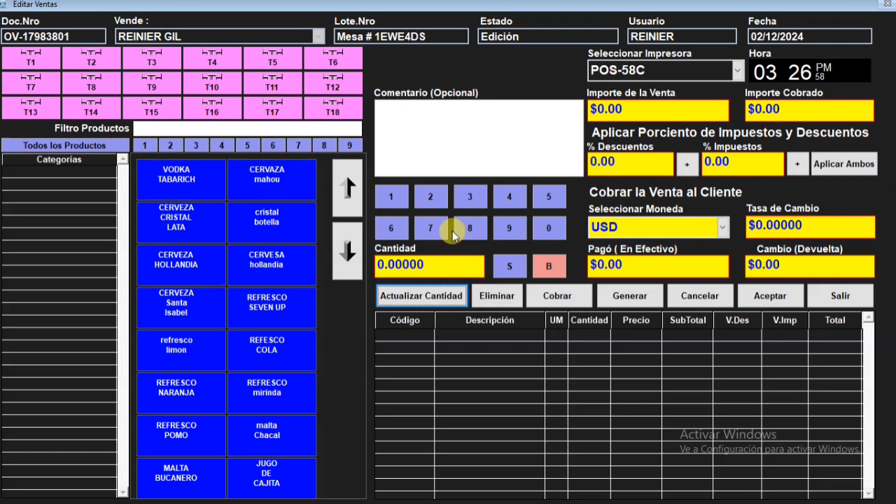
- Add CAFÉ DUALEX, CAFÉ LA LLAVE and café aroma to the sale
{"action": "left_click", "coordinate": [343, 197]}
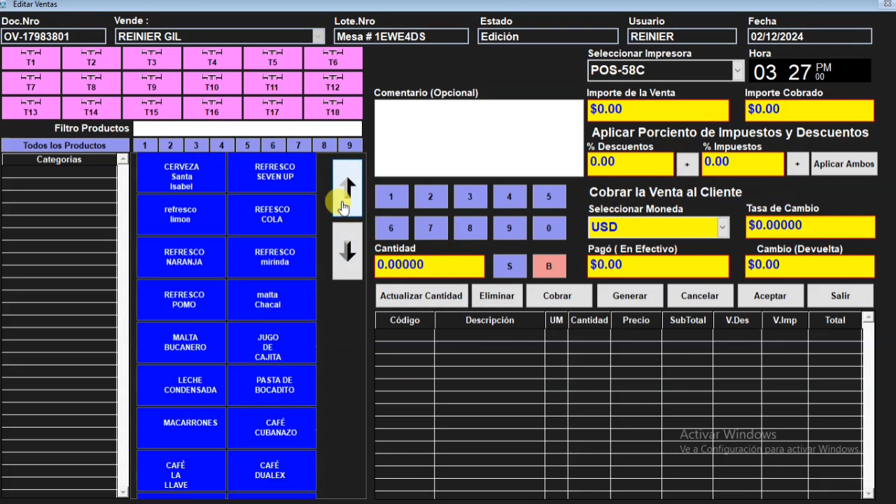
{"action": "left_click", "coordinate": [343, 205]}
{"action": "left_click", "coordinate": [343, 205]}
{"action": "left_click", "coordinate": [343, 204]}
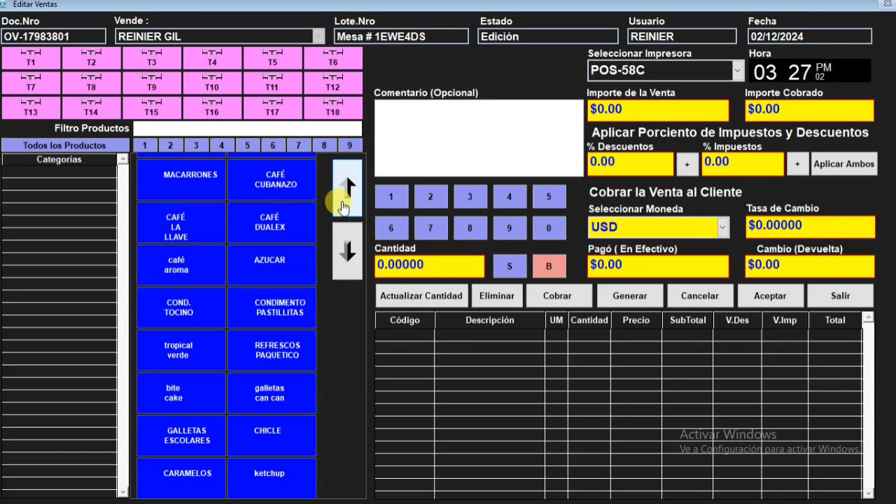
{"action": "left_click", "coordinate": [273, 214]}
{"action": "left_click", "coordinate": [187, 226]}
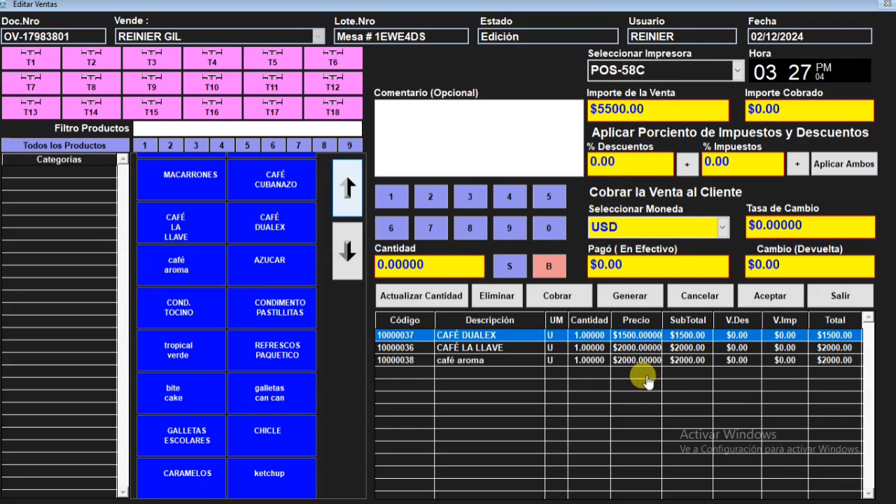
- Set the CAFÉ LA LLAVE quantity to 9
{"action": "left_click", "coordinate": [590, 347]}
{"action": "left_click", "coordinate": [509, 228]}
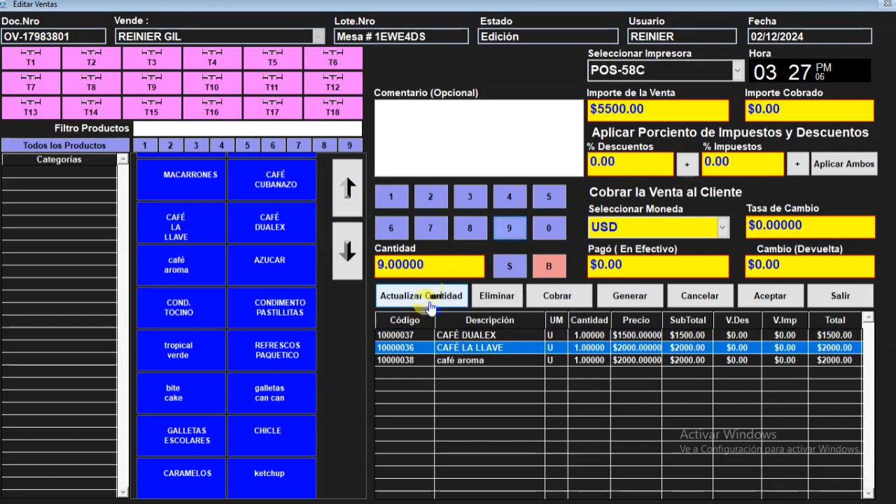
{"action": "left_click", "coordinate": [429, 308]}
- Set the café aroma quantity to 2 and save the sale
{"action": "left_click", "coordinate": [584, 359]}
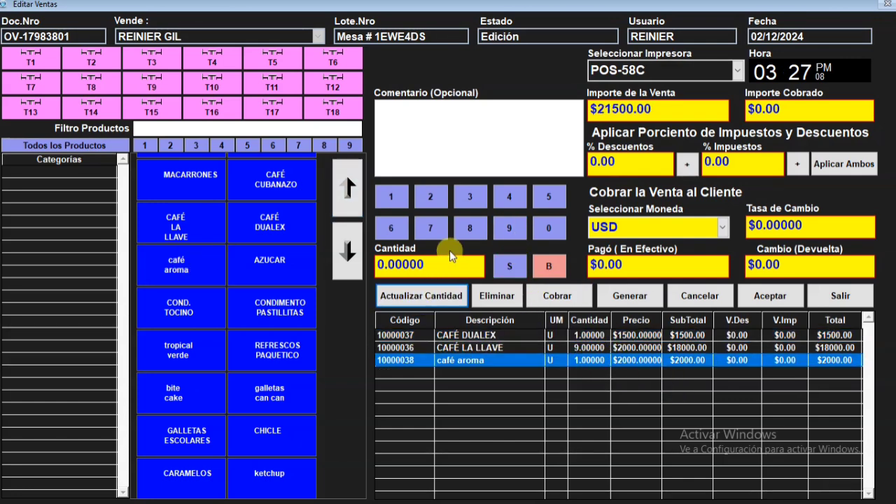
{"action": "left_click", "coordinate": [430, 199]}
{"action": "left_click", "coordinate": [417, 296]}
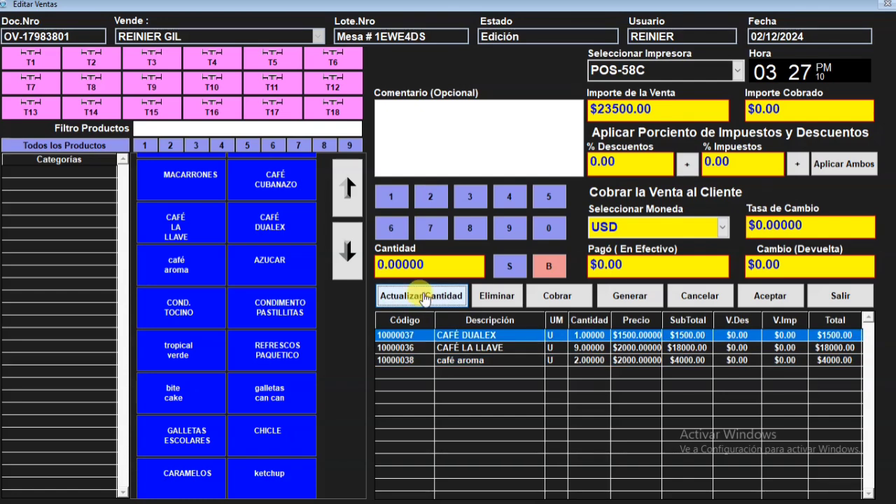
{"action": "left_click", "coordinate": [770, 295]}
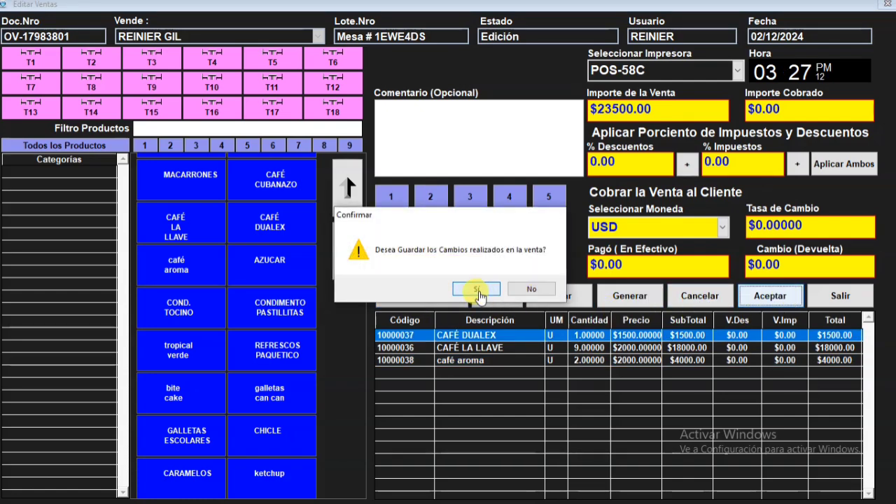
{"action": "left_click", "coordinate": [478, 295]}
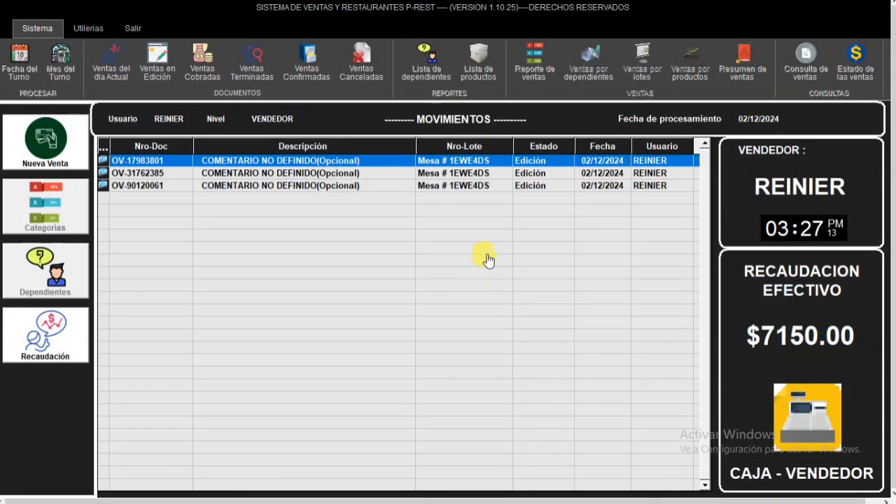
- Reopen the saved coffee sale, choose CUP as the payment currency and enter 23500 as the cash paid
{"action": "double_click", "coordinate": [421, 165]}
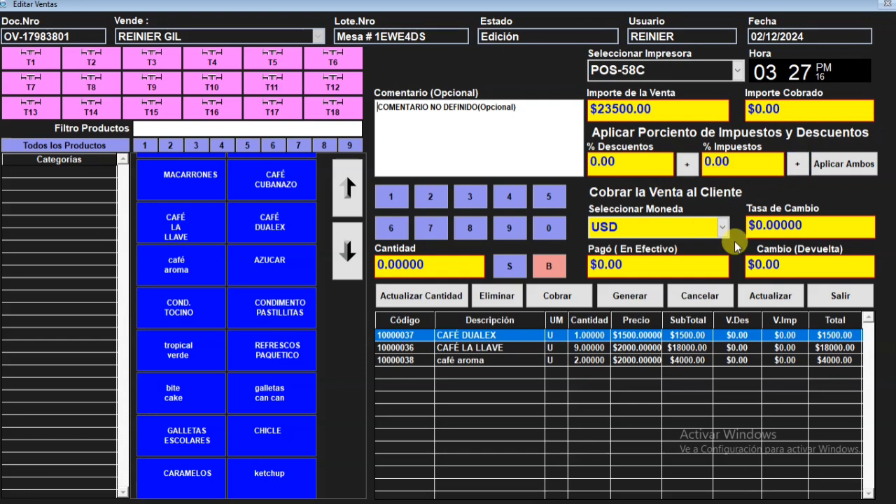
{"action": "left_click", "coordinate": [688, 225]}
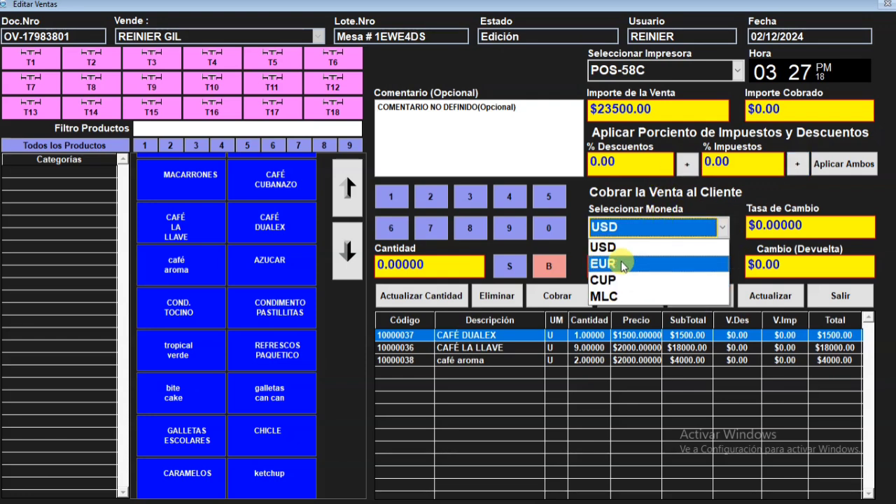
{"action": "left_click", "coordinate": [618, 280]}
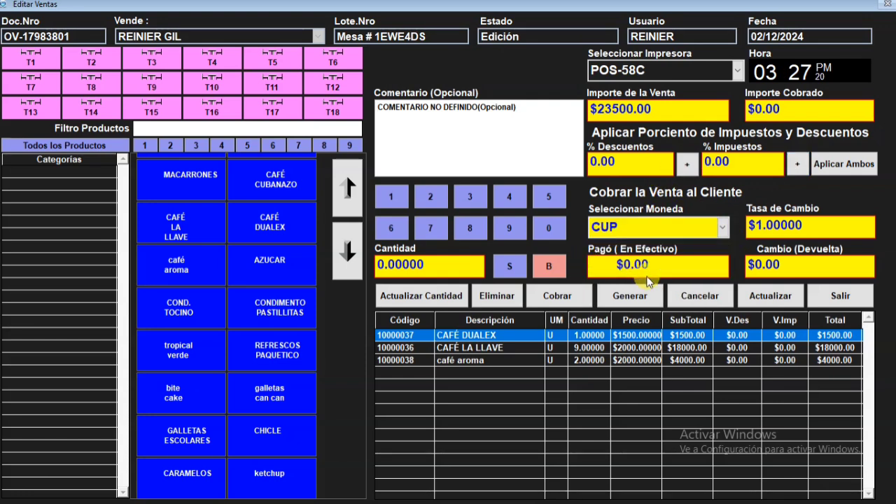
{"action": "left_click", "coordinate": [646, 276]}
{"action": "type", "text": "23500"}
{"action": "key", "text": "Tab"}
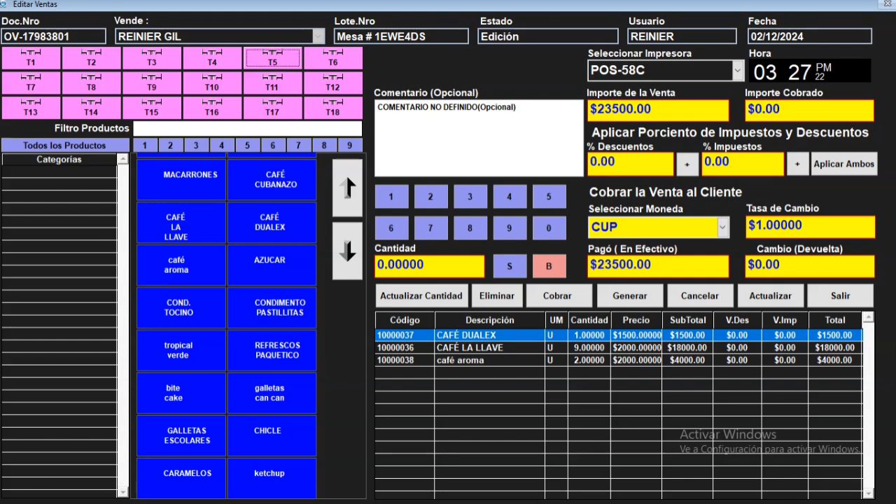
- Charge the coffee sale to the customer and save it as charged
{"action": "left_click", "coordinate": [555, 294]}
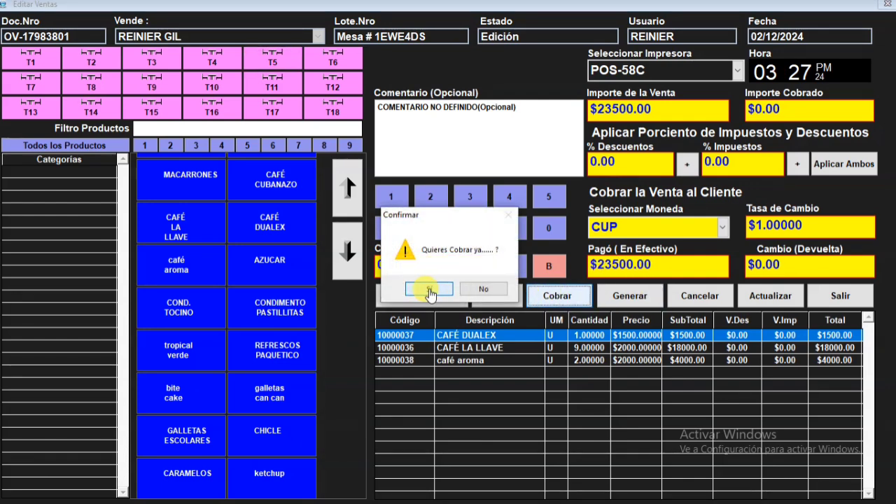
{"action": "left_click", "coordinate": [428, 289]}
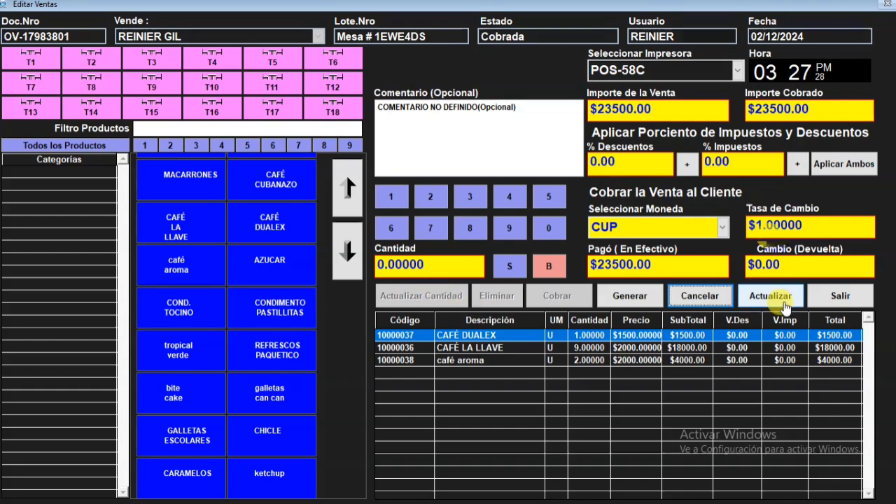
{"action": "left_click", "coordinate": [770, 295]}
{"action": "left_click", "coordinate": [429, 290]}
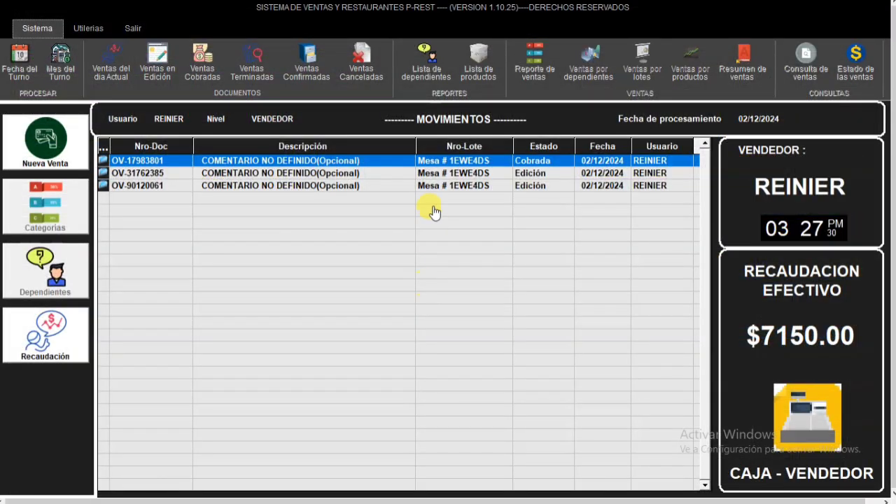
- Open the saved sale containing REFRESCO SEVEN UP and CERVEZA HOLLANDIA, charge it with 2000 CUP cash paid and save it
{"action": "double_click", "coordinate": [436, 173]}
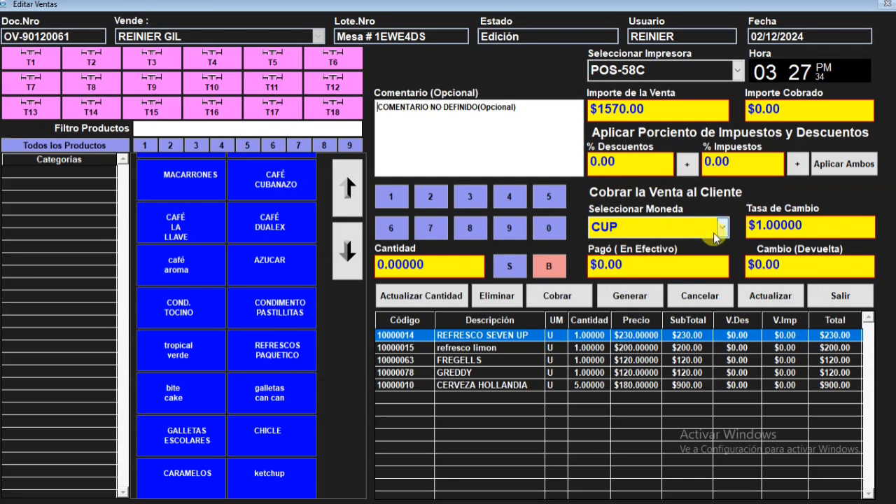
{"action": "left_click", "coordinate": [635, 263]}
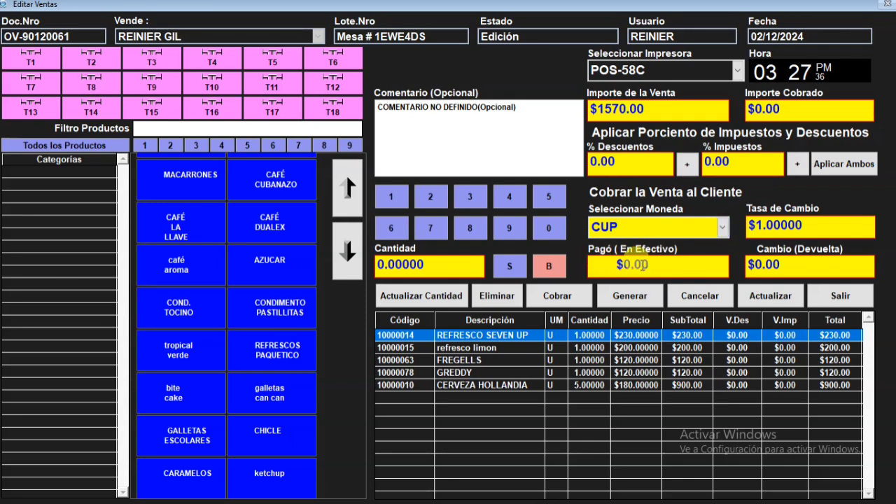
{"action": "type", "text": "2000"}
{"action": "key", "text": "Return"}
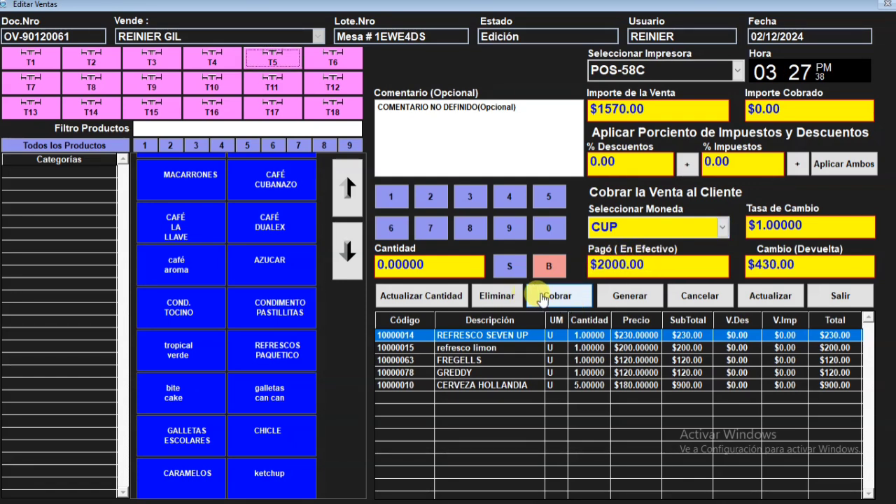
{"action": "left_click", "coordinate": [536, 296]}
{"action": "left_click", "coordinate": [429, 289]}
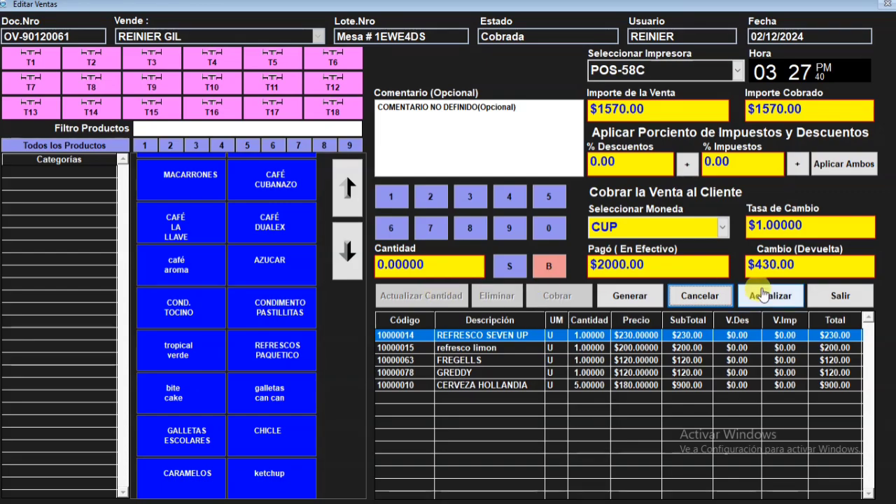
{"action": "left_click", "coordinate": [765, 295]}
{"action": "left_click", "coordinate": [451, 288]}
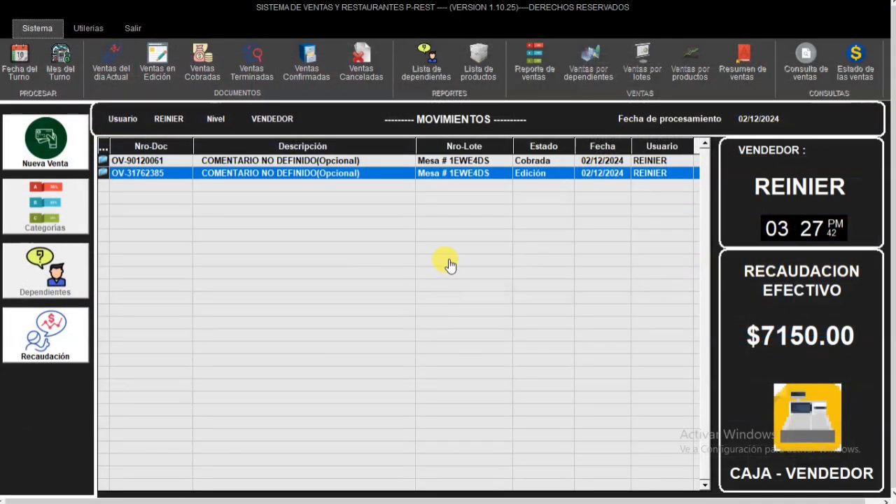
- Open the remaining sale in edition with malta Chacal, charge it with 2340 CUP cash paid and save it
{"action": "right_click", "coordinate": [441, 169]}
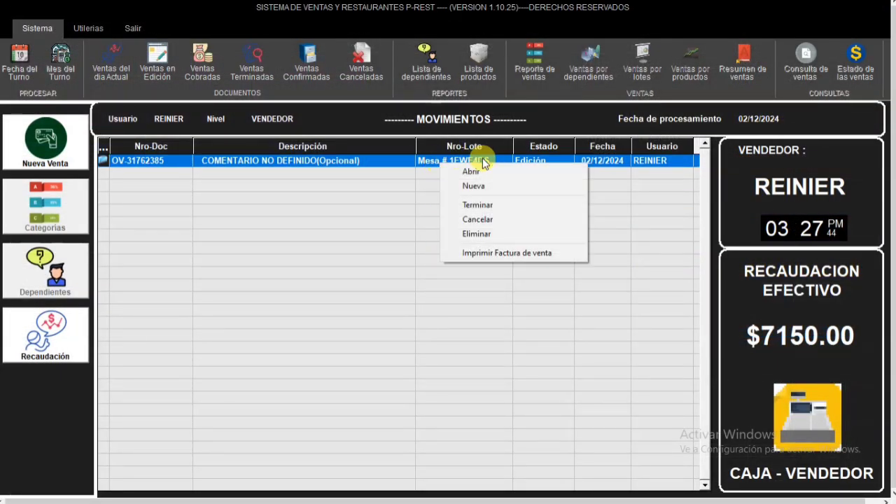
{"action": "left_click", "coordinate": [470, 175]}
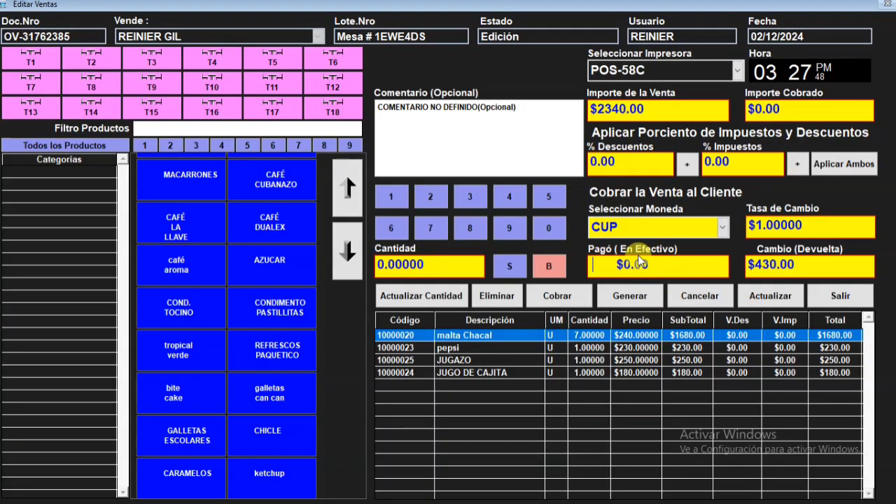
{"action": "type", "text": "3"}
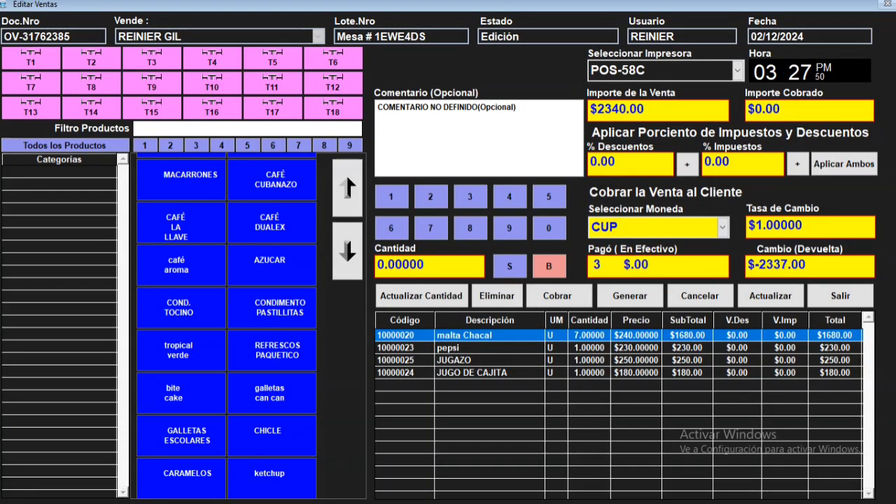
{"action": "key", "text": "BackSpace"}
{"action": "type", "text": "2340"}
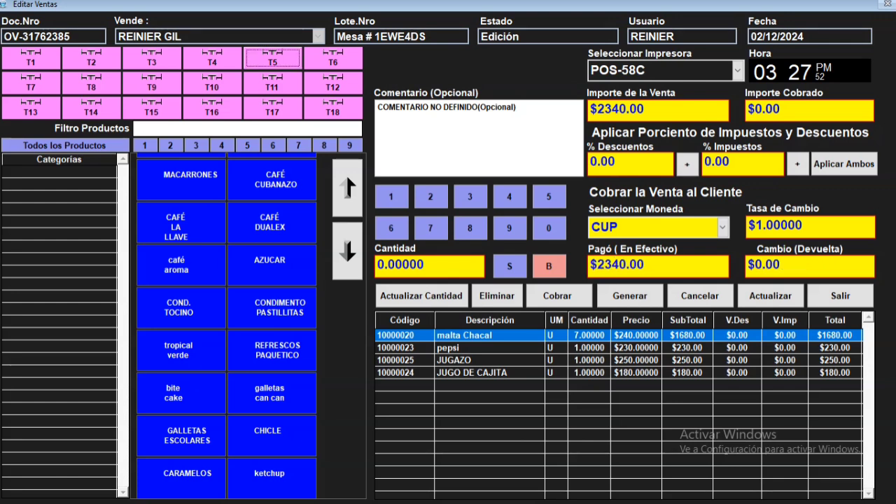
{"action": "left_click", "coordinate": [555, 294]}
{"action": "left_click", "coordinate": [427, 289]}
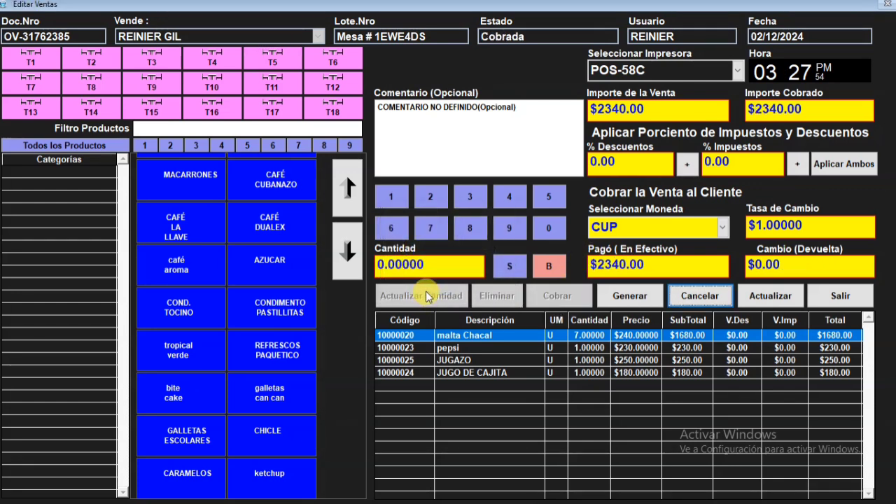
{"action": "left_click", "coordinate": [746, 302]}
{"action": "left_click", "coordinate": [455, 290]}
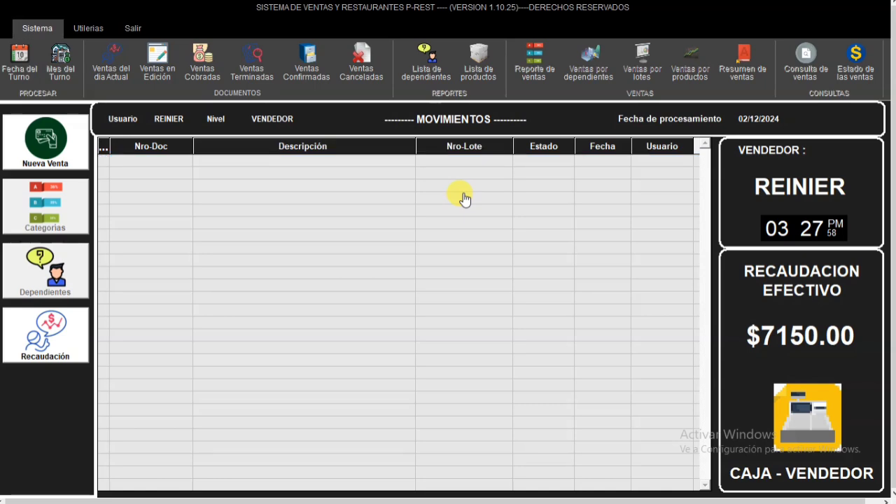
- List the charged sales and open the coffee sale to check its status and products
{"action": "left_click", "coordinate": [204, 69]}
{"action": "left_click", "coordinate": [494, 173]}
{"action": "left_click", "coordinate": [490, 161]}
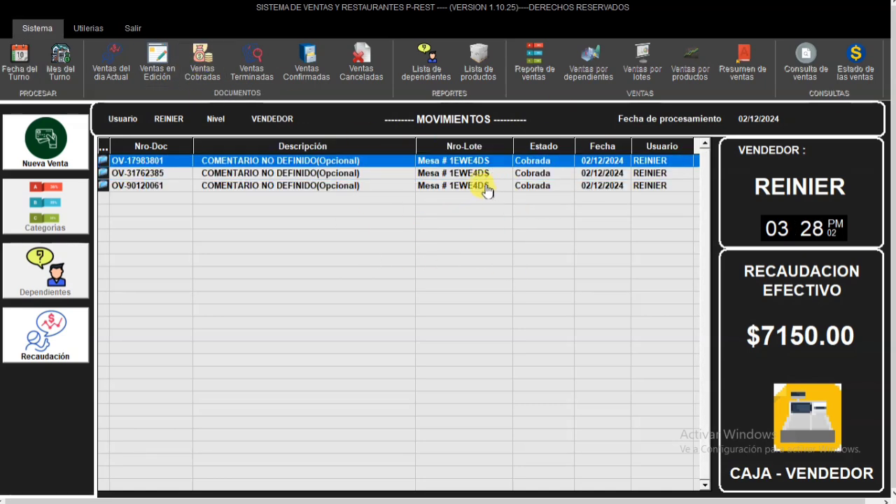
{"action": "left_click", "coordinate": [480, 186]}
{"action": "double_click", "coordinate": [478, 163]}
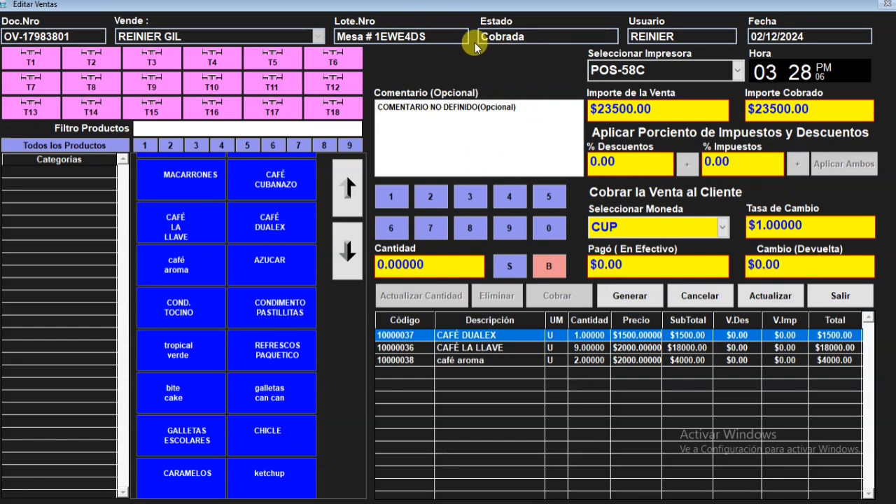
{"action": "left_click", "coordinate": [858, 296]}
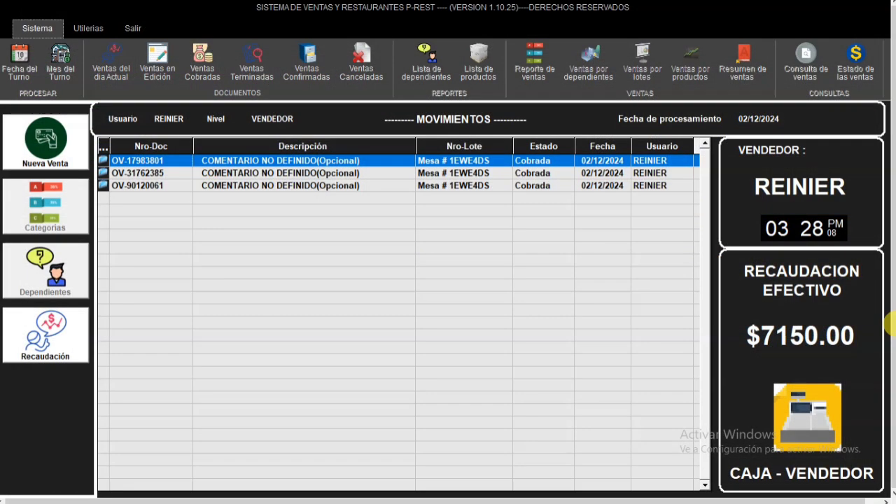
- Try to finish the charged sales and compare stock with sold quantities for each product in the error list
{"action": "right_click", "coordinate": [441, 166]}
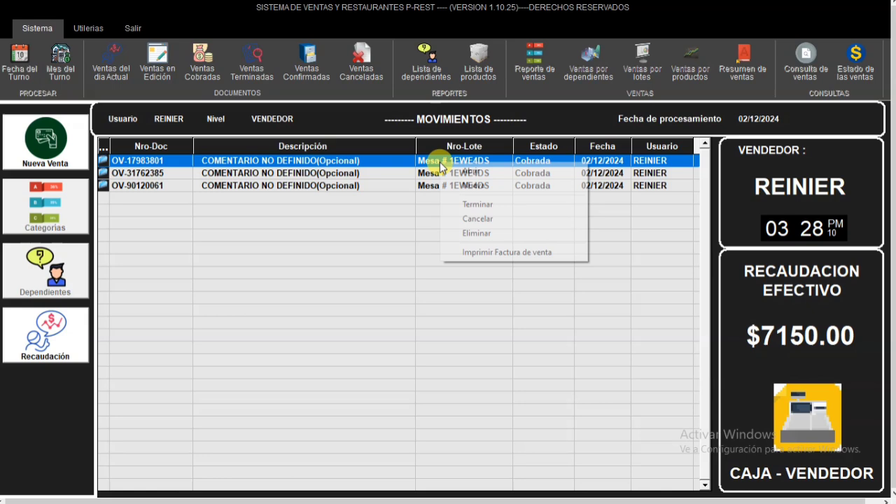
{"action": "left_click", "coordinate": [500, 203]}
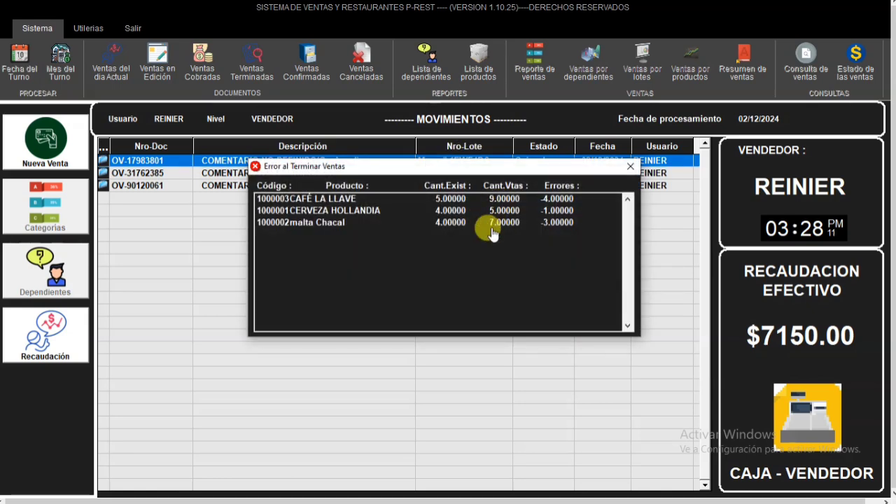
{"action": "left_click", "coordinate": [429, 202]}
{"action": "left_click", "coordinate": [294, 211]}
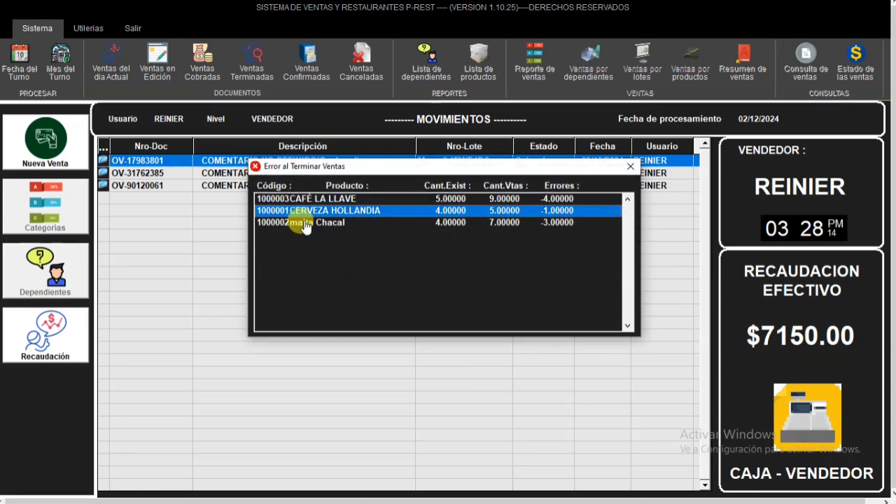
{"action": "left_click", "coordinate": [304, 222]}
{"action": "left_click", "coordinate": [455, 201]}
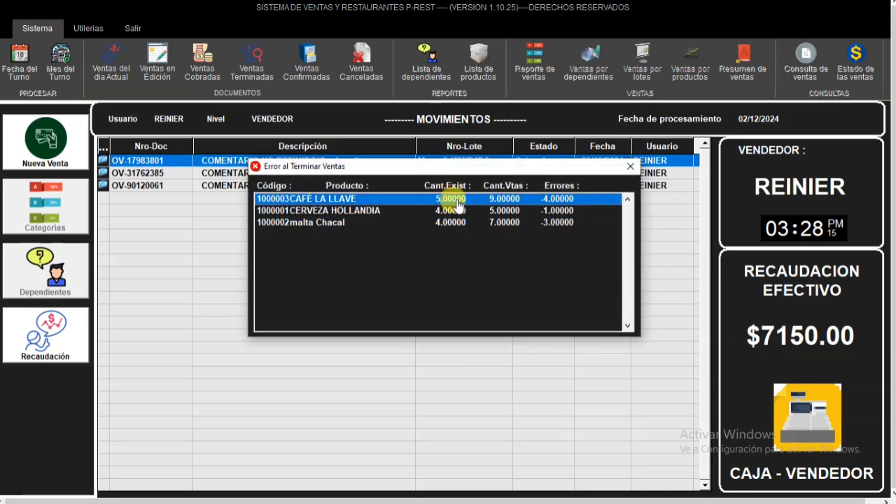
{"action": "left_click", "coordinate": [506, 211]}
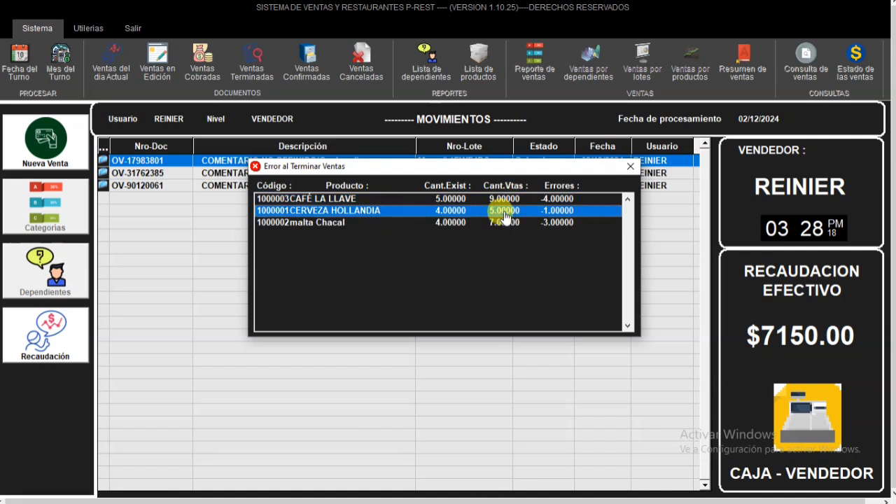
{"action": "left_click", "coordinate": [630, 167]}
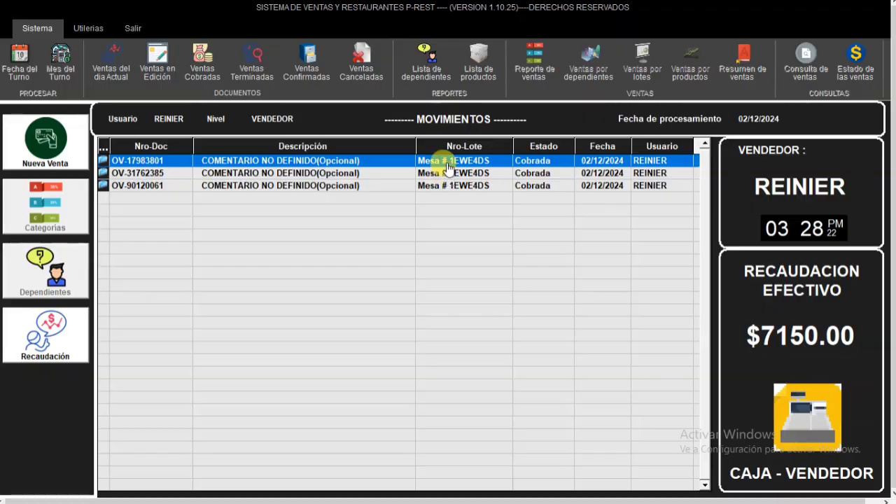
- Reopen the charged coffee sale and cancel its charge so that it returns to edition
{"action": "double_click", "coordinate": [448, 168]}
{"action": "left_click", "coordinate": [674, 293]}
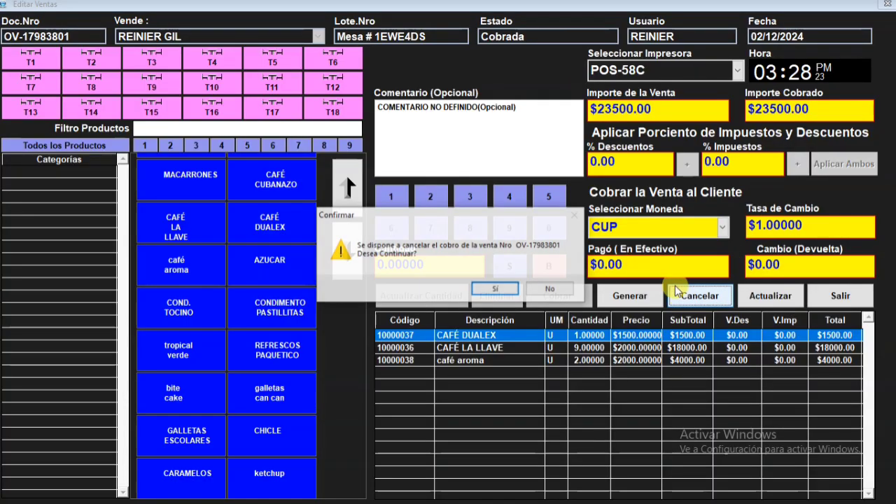
{"action": "left_click", "coordinate": [507, 292]}
{"action": "left_click", "coordinate": [494, 287]}
- Set the CAFÉ LA LLAVE quantity in the coffee sale to 3
{"action": "left_click", "coordinate": [563, 353]}
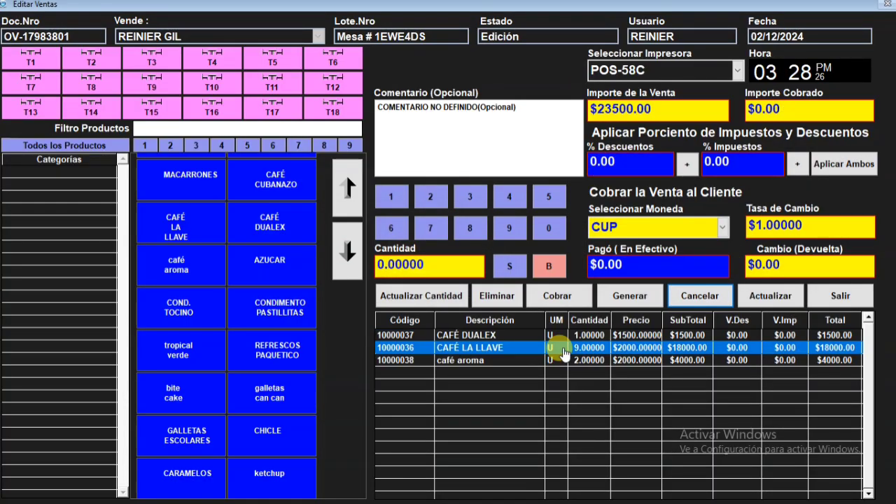
{"action": "left_click", "coordinate": [476, 198]}
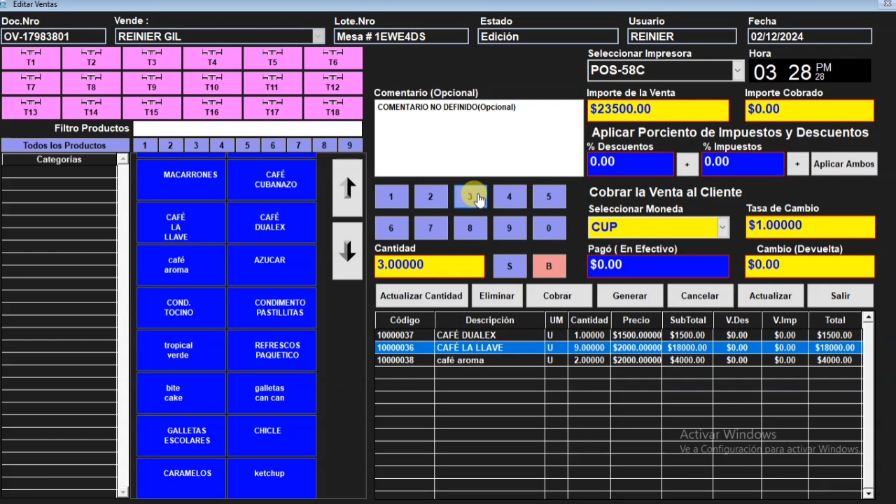
{"action": "left_click", "coordinate": [421, 296]}
{"action": "left_click", "coordinate": [583, 360]}
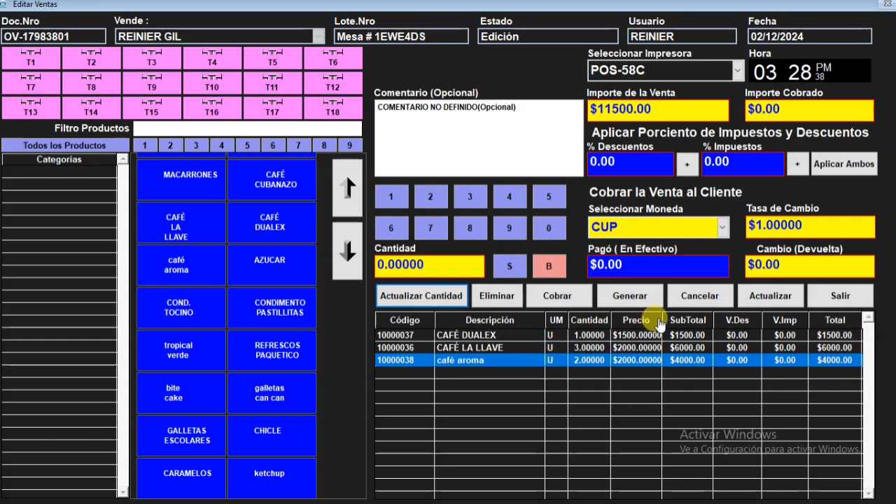
- Charge the corrected coffee sale with 11500 CUP cash paid and save it
{"action": "left_click", "coordinate": [630, 265]}
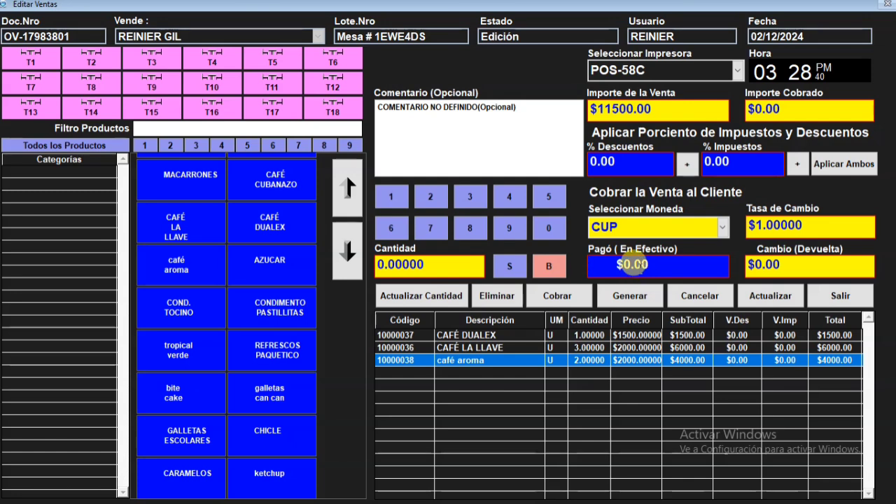
{"action": "type", "text": "11500"}
{"action": "key", "text": "Tab"}
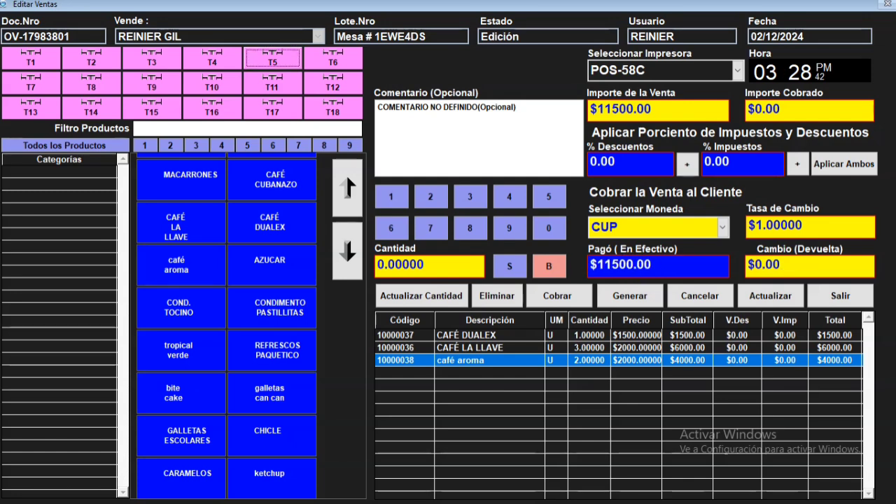
{"action": "left_click", "coordinate": [553, 293]}
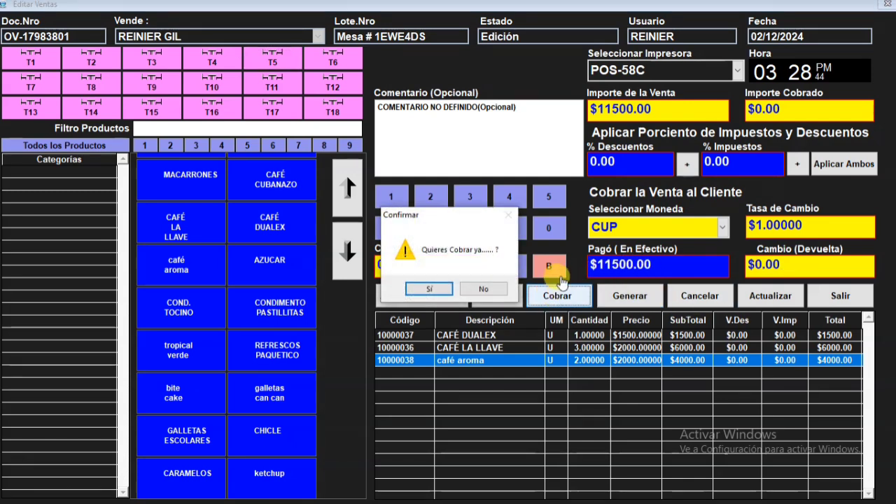
{"action": "left_click", "coordinate": [473, 287]}
{"action": "left_click", "coordinate": [770, 296]}
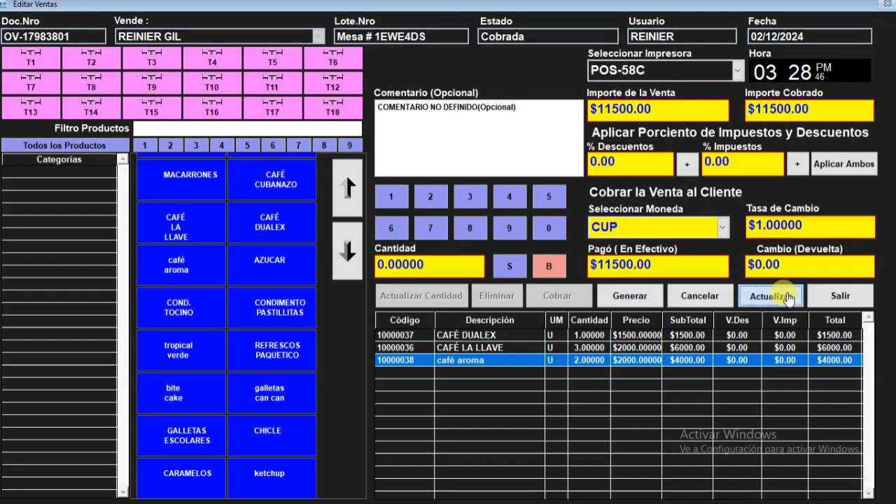
{"action": "left_click", "coordinate": [437, 290]}
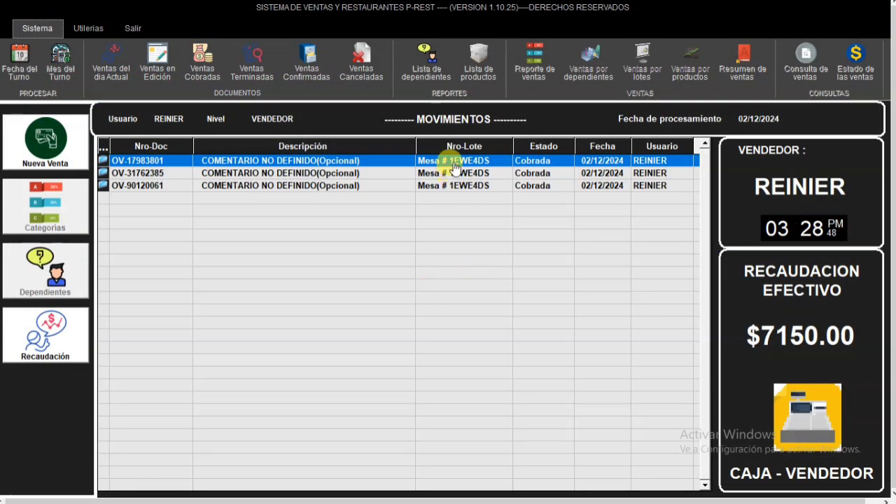
- Try again to finish the charged sales and examine which products still exceed the available stock
{"action": "right_click", "coordinate": [455, 166]}
{"action": "left_click", "coordinate": [492, 203]}
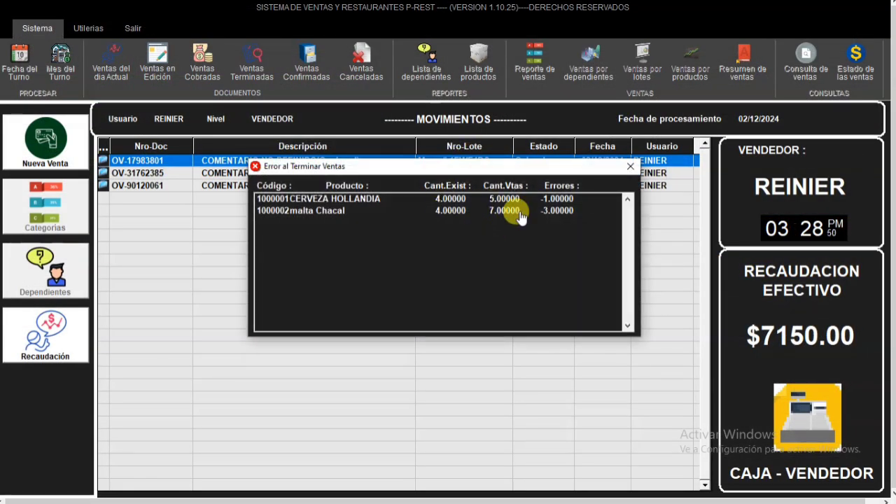
{"action": "left_click", "coordinate": [322, 202]}
{"action": "left_click", "coordinate": [326, 211]}
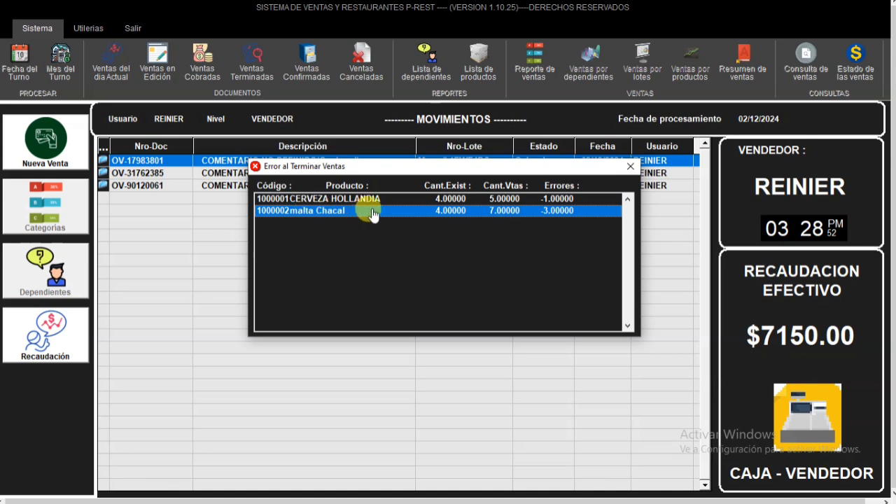
{"action": "left_click", "coordinate": [355, 203]}
{"action": "left_click", "coordinate": [355, 213]}
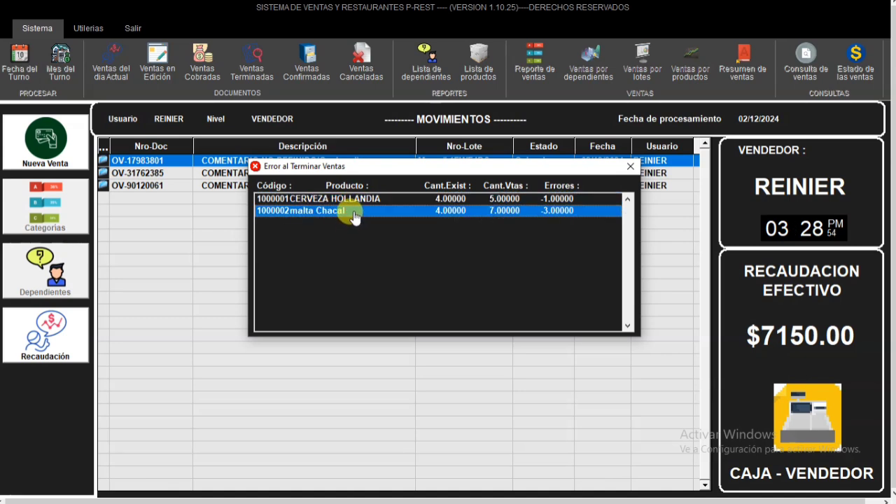
- Close the stock error list and look through the three charged sales for the one containing CERVEZA HOLLANDIA
{"action": "left_click", "coordinate": [630, 167]}
{"action": "double_click", "coordinate": [459, 164]}
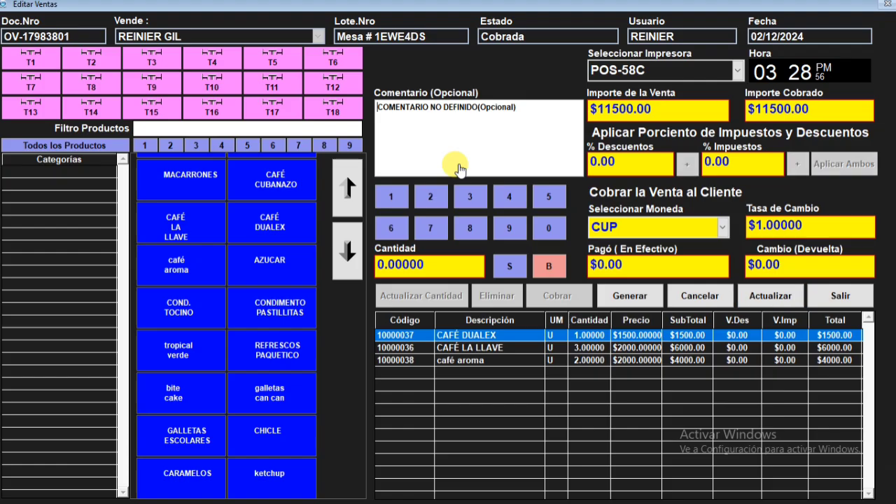
{"action": "left_click", "coordinate": [840, 295]}
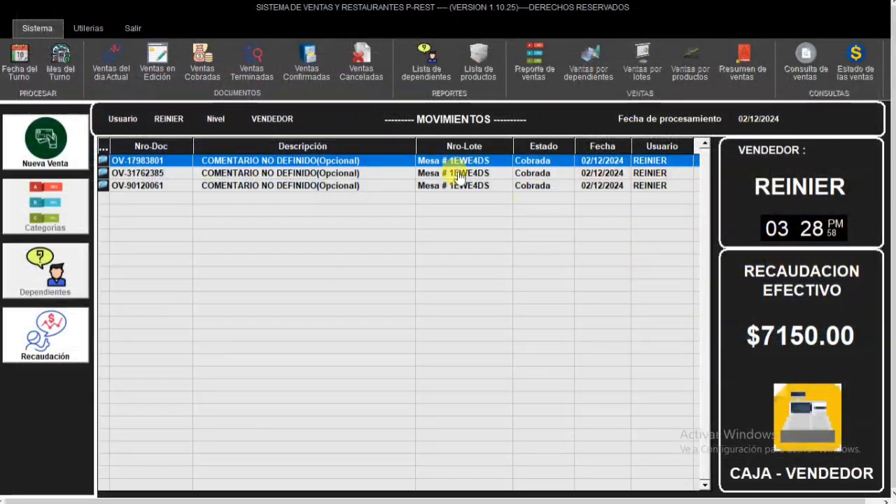
{"action": "double_click", "coordinate": [455, 173]}
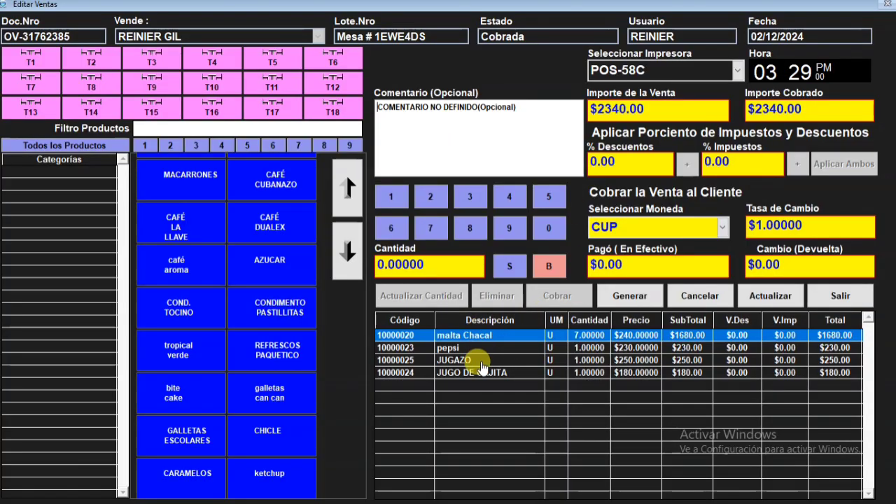
{"action": "left_click", "coordinate": [833, 298]}
{"action": "double_click", "coordinate": [440, 185]}
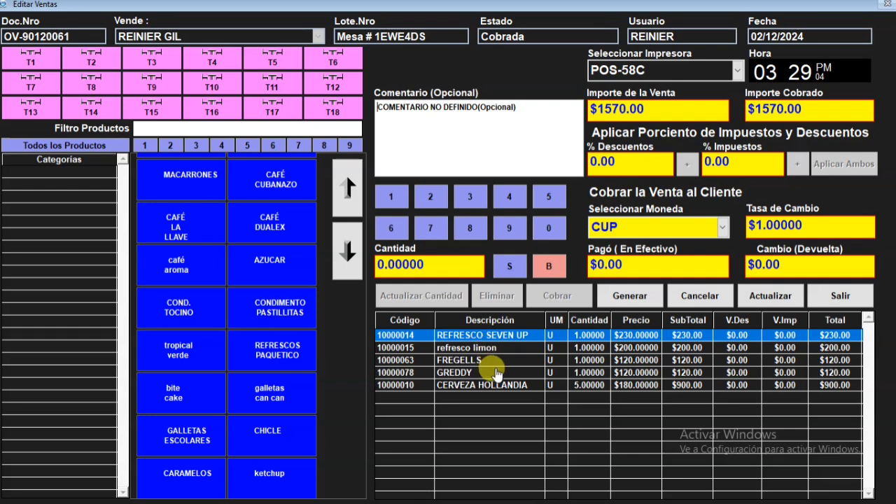
- Try to set the CERVEZA HOLLANDIA quantity to 3 while the sale is still charged
{"action": "left_click", "coordinate": [511, 386]}
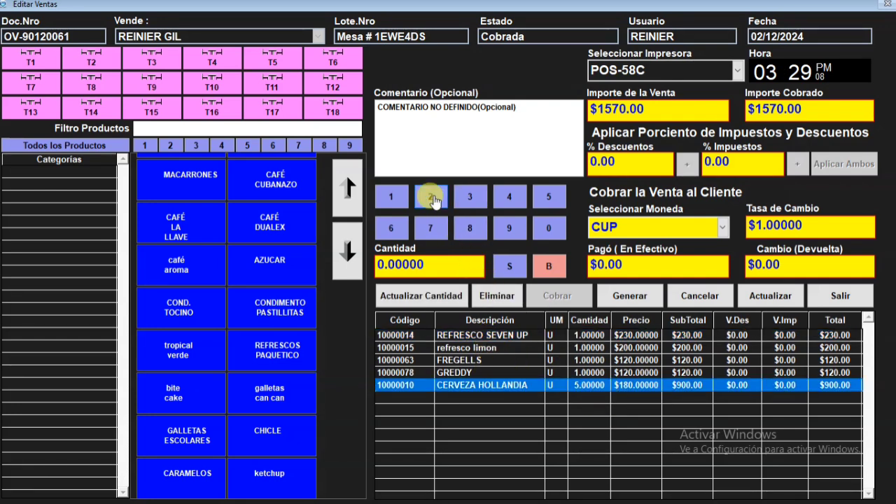
{"action": "left_click", "coordinate": [474, 200]}
{"action": "left_click", "coordinate": [411, 295]}
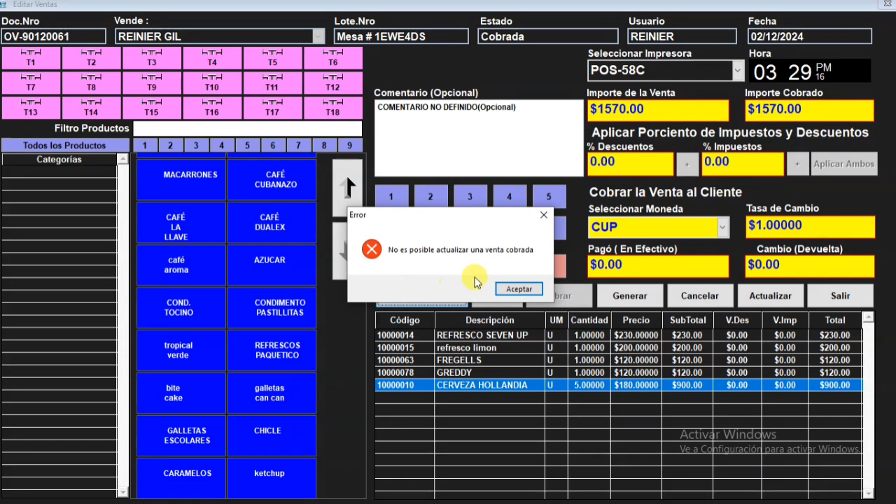
{"action": "left_click", "coordinate": [519, 289]}
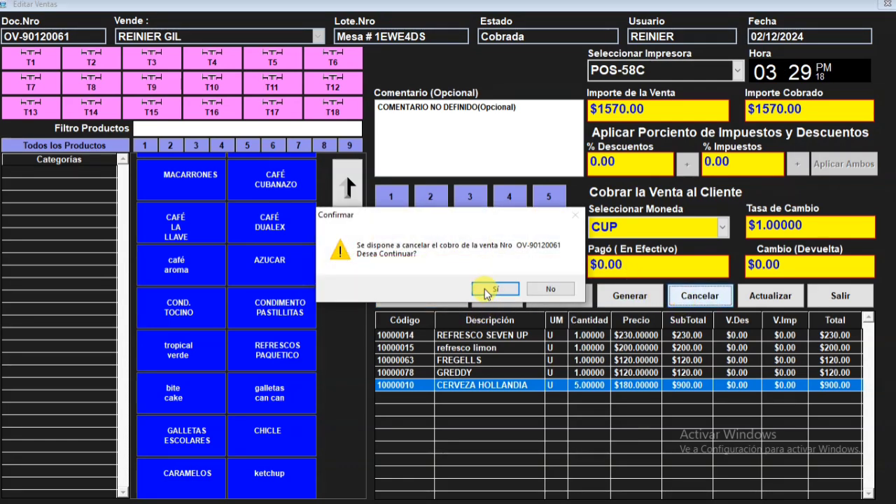
- Cancel the charge of the open sale and set its CERVEZA HOLLANDIA quantity to 3
{"action": "left_click", "coordinate": [496, 289]}
{"action": "left_click", "coordinate": [473, 288]}
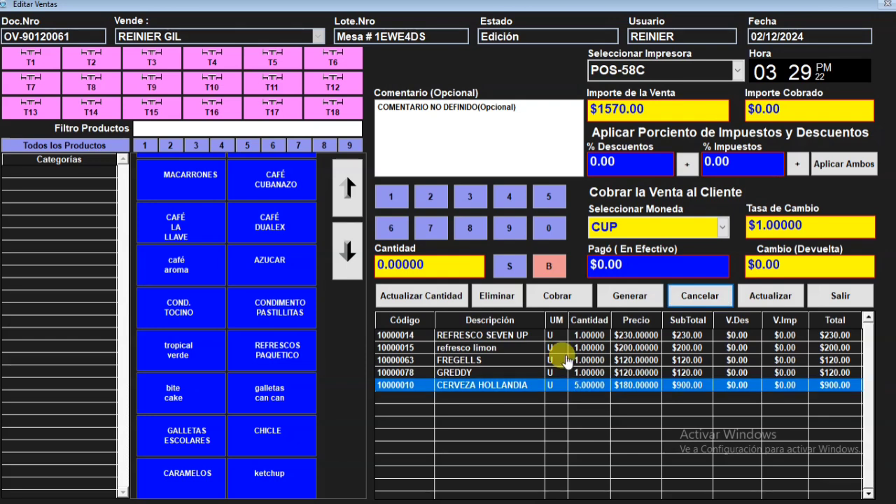
{"action": "left_click", "coordinate": [470, 198]}
{"action": "left_click", "coordinate": [411, 294]}
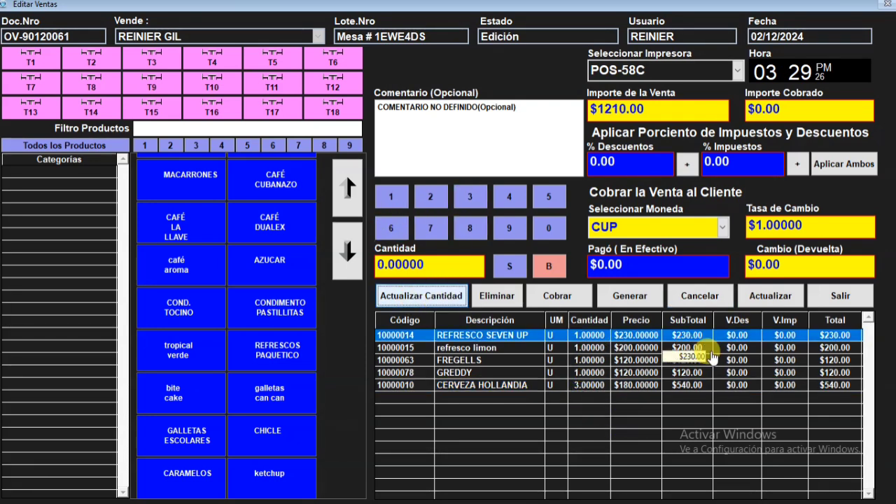
- Charge the corrected CERVEZA HOLLANDIA sale with 1210 CUP cash paid and save it
{"action": "left_click", "coordinate": [645, 258]}
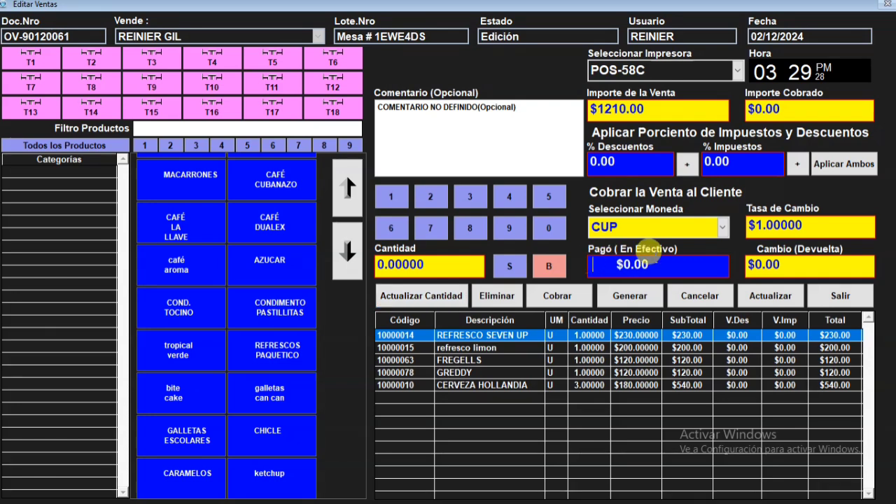
{"action": "type", "text": "1210"}
{"action": "key", "text": "Return"}
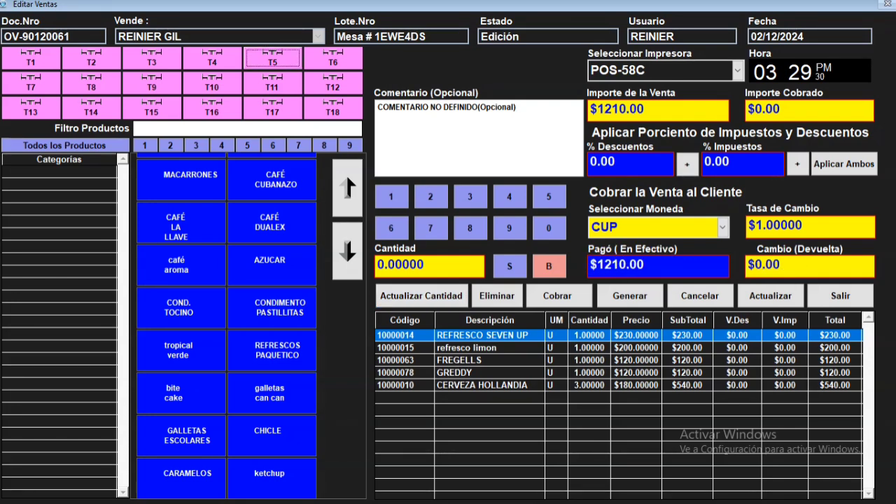
{"action": "left_click", "coordinate": [560, 296]}
{"action": "left_click", "coordinate": [431, 288]}
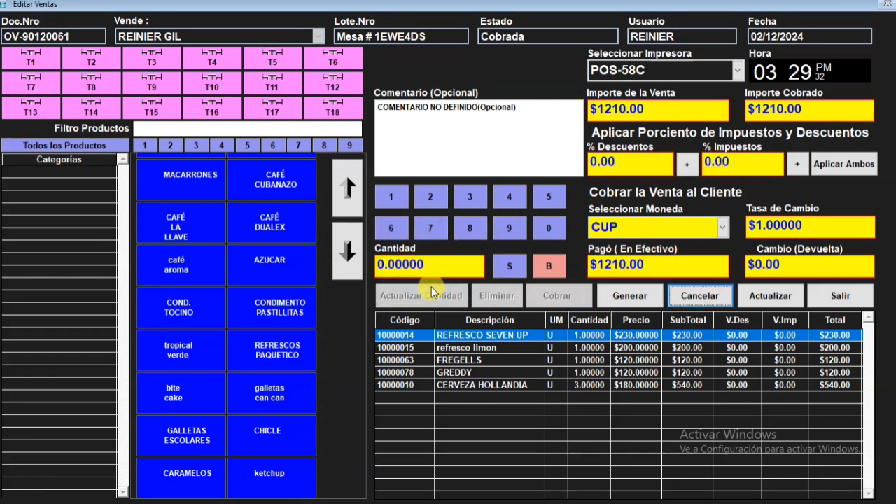
{"action": "left_click", "coordinate": [758, 295]}
{"action": "left_click", "coordinate": [437, 289]}
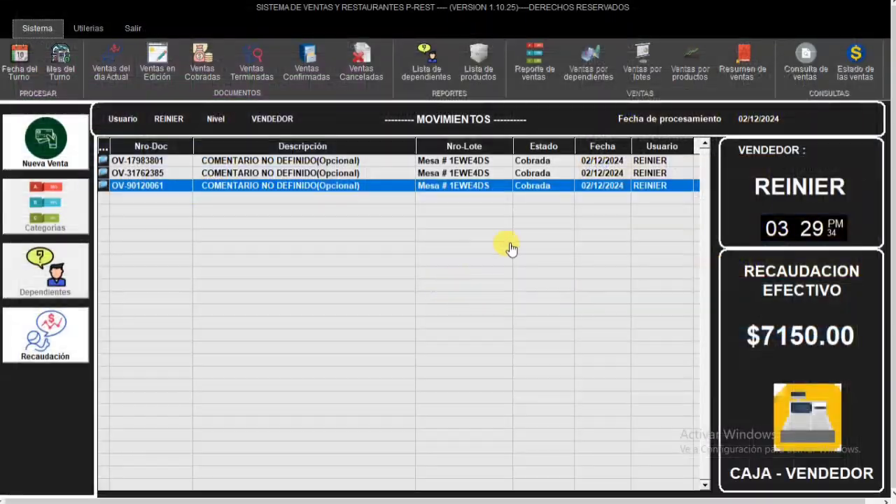
- Reopen the charged sale containing malta Chacal and cancel its charge so that it returns to edition
{"action": "left_click", "coordinate": [457, 161]}
{"action": "double_click", "coordinate": [459, 173]}
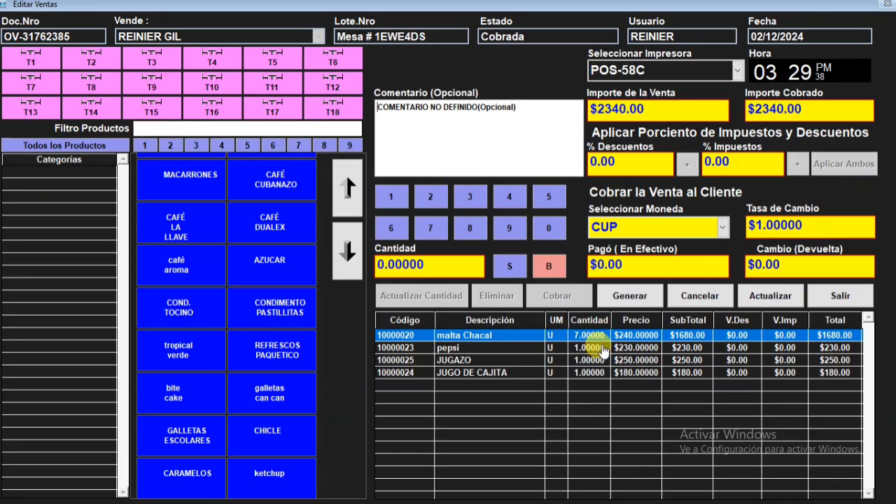
{"action": "left_click", "coordinate": [699, 295]}
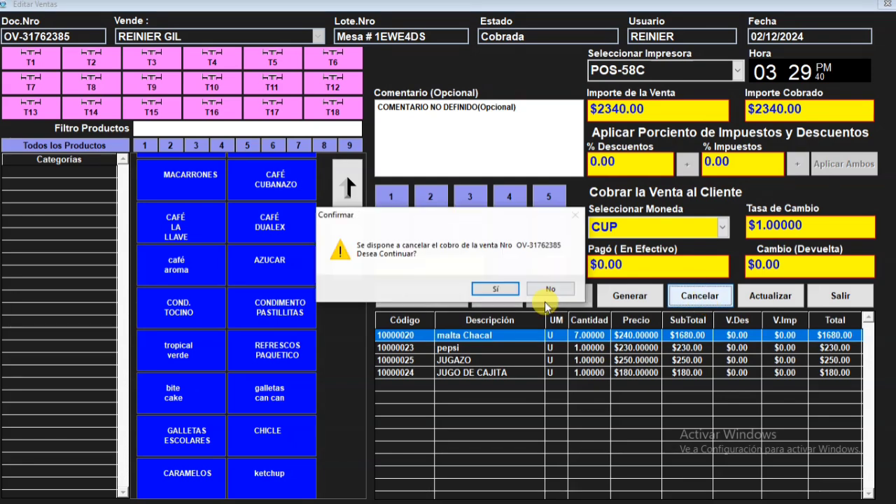
{"action": "left_click", "coordinate": [495, 290]}
{"action": "left_click", "coordinate": [486, 290]}
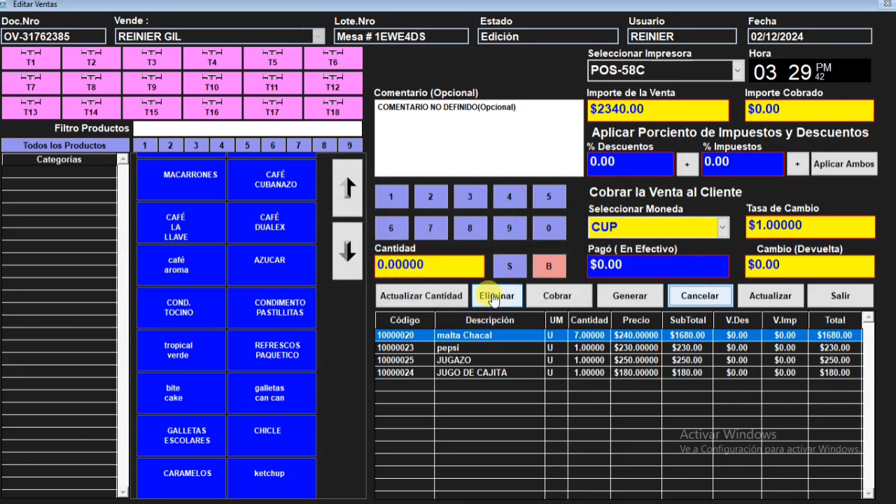
- Set the malta Chacal quantity in the open sale to 3
{"action": "left_click", "coordinate": [466, 198]}
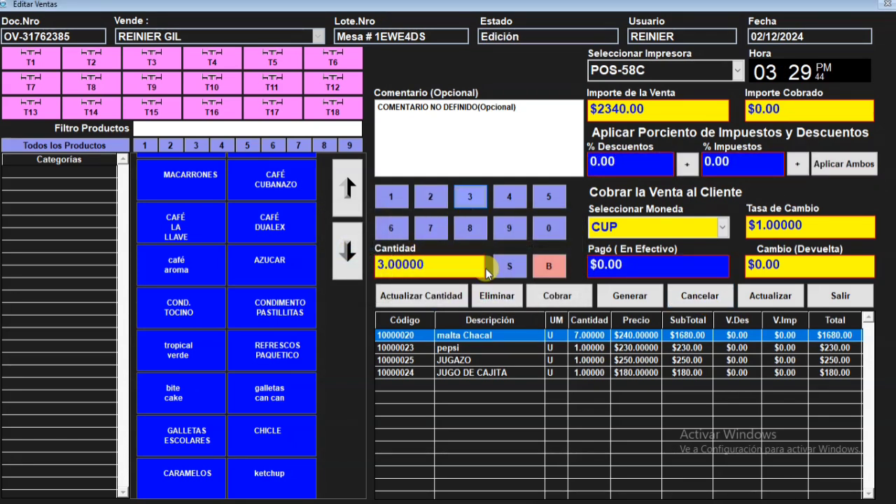
{"action": "left_click", "coordinate": [543, 335]}
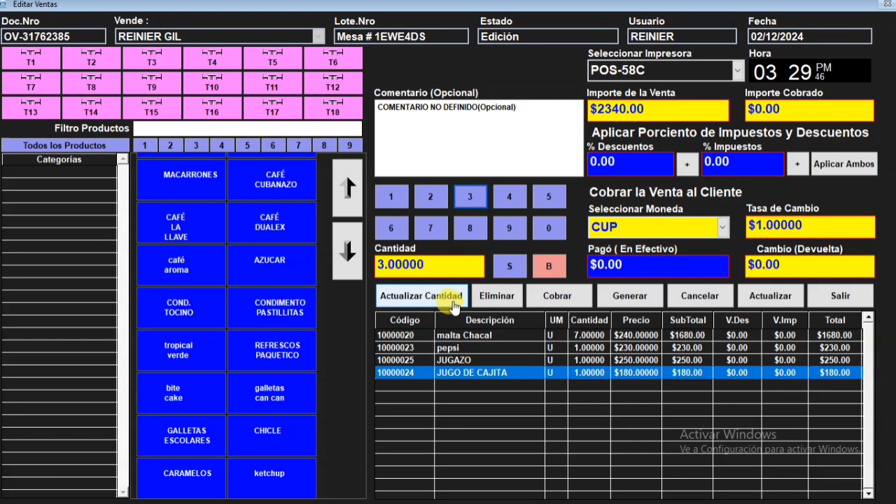
{"action": "left_click", "coordinate": [489, 337]}
{"action": "left_click", "coordinate": [456, 296]}
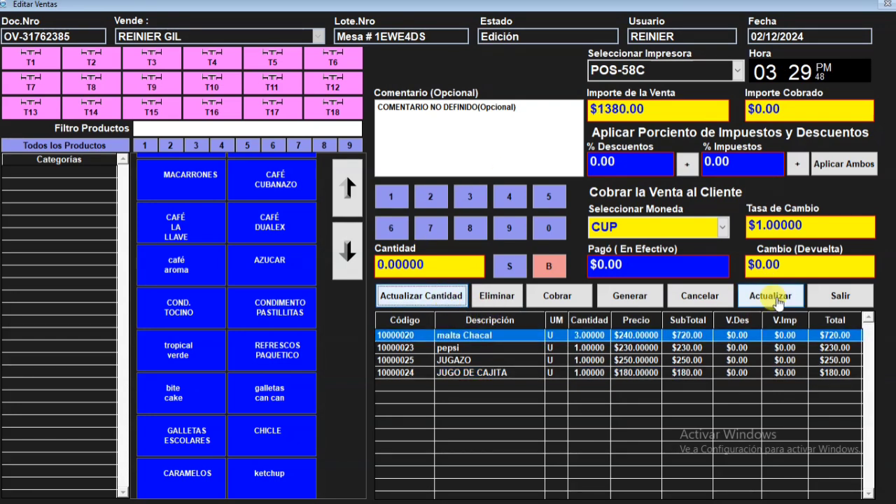
- Charge the corrected malta Chacal sale with 1380 CUP cash paid and save it
{"action": "left_click", "coordinate": [634, 264]}
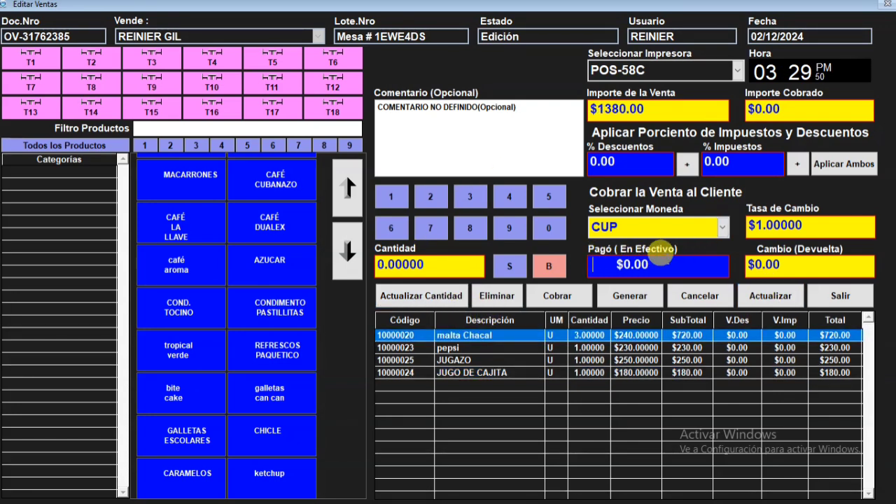
{"action": "type", "text": "1380"}
{"action": "key", "text": "Tab"}
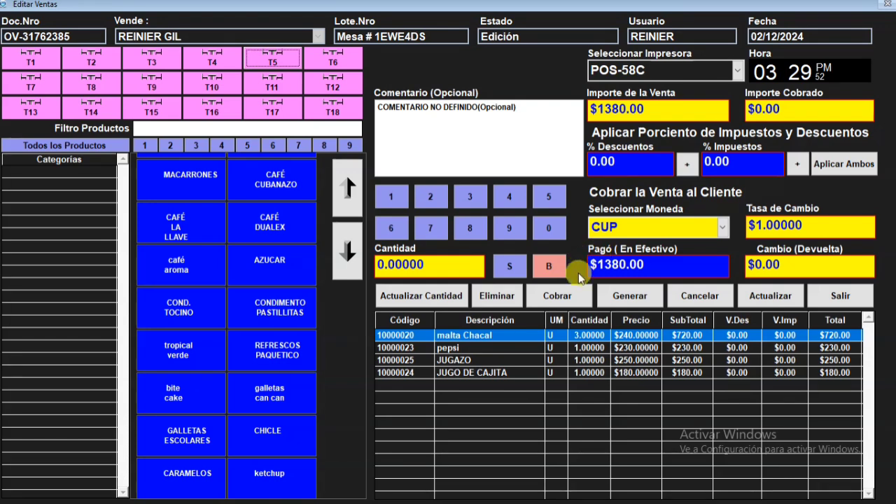
{"action": "left_click", "coordinate": [560, 295]}
{"action": "left_click", "coordinate": [446, 289]}
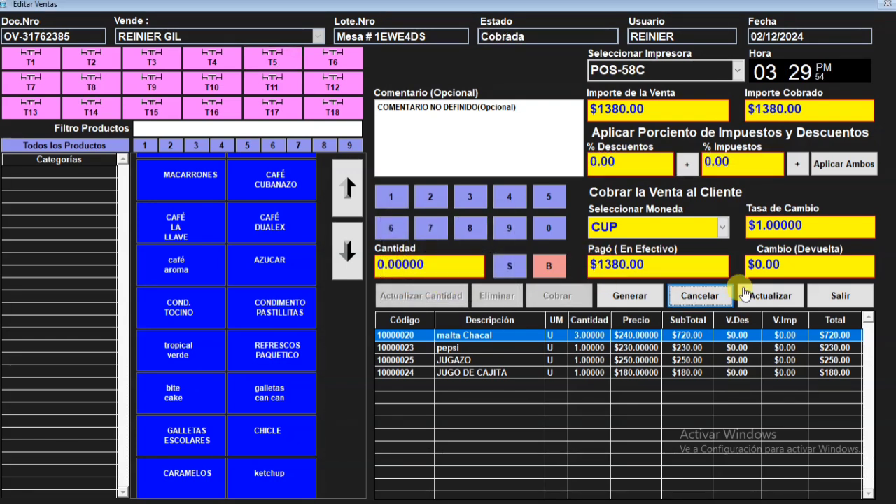
{"action": "left_click", "coordinate": [744, 294]}
{"action": "left_click", "coordinate": [438, 287]}
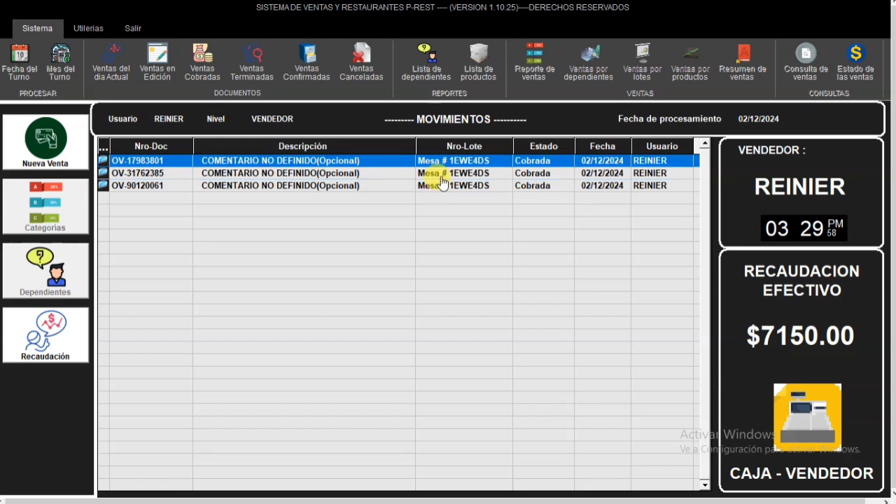
- Finish the three charged sales one after another, confirming the stock change for each
{"action": "right_click", "coordinate": [461, 163]}
{"action": "left_click", "coordinate": [516, 196]}
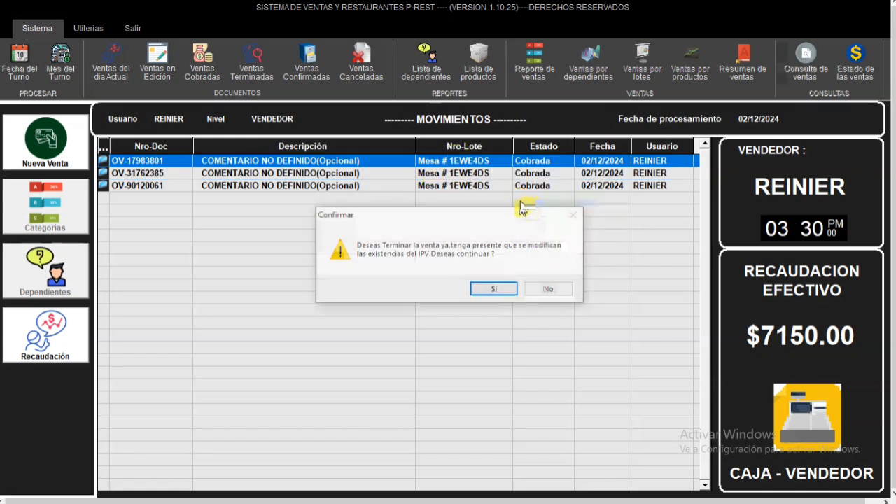
{"action": "left_click", "coordinate": [493, 289]}
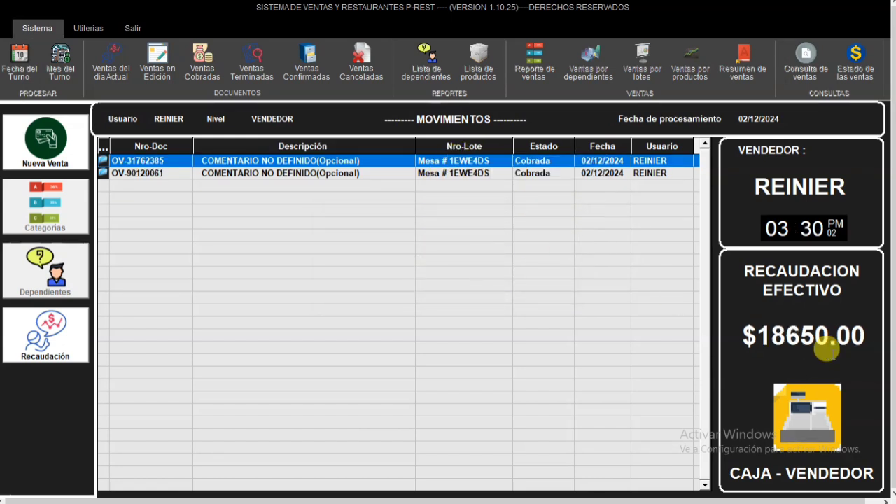
{"action": "right_click", "coordinate": [433, 160]}
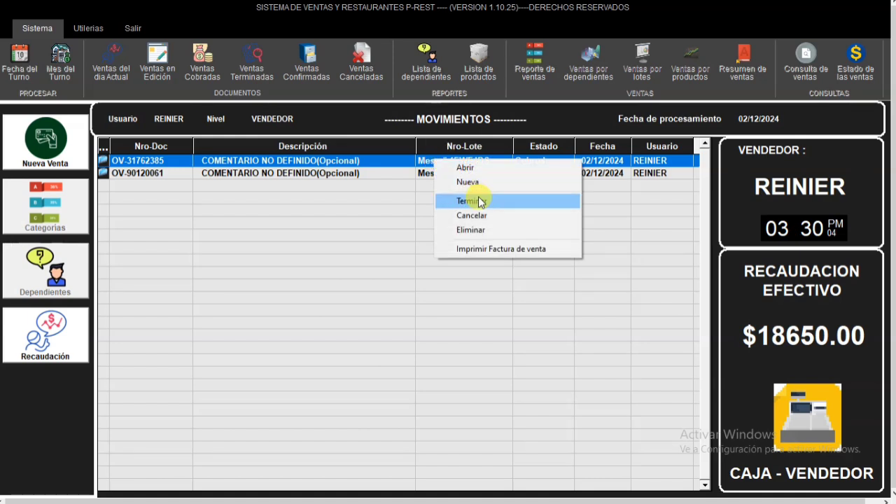
{"action": "left_click", "coordinate": [480, 201]}
{"action": "left_click", "coordinate": [494, 289]}
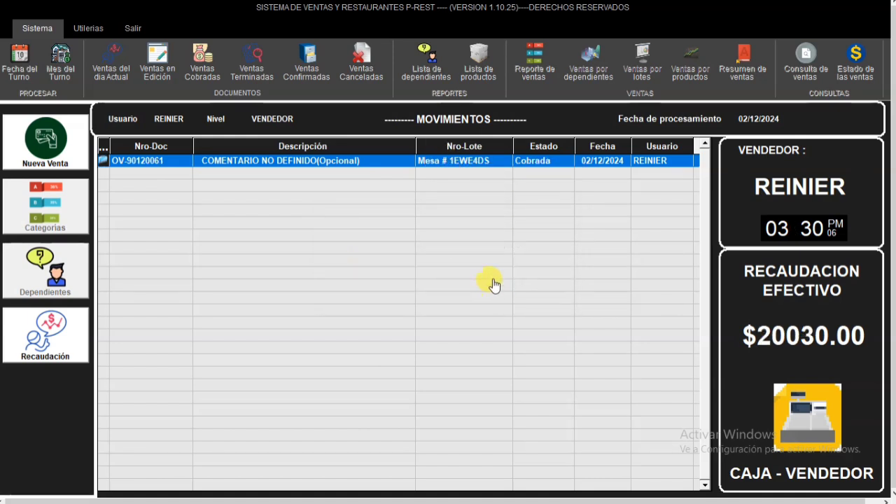
{"action": "right_click", "coordinate": [397, 166]}
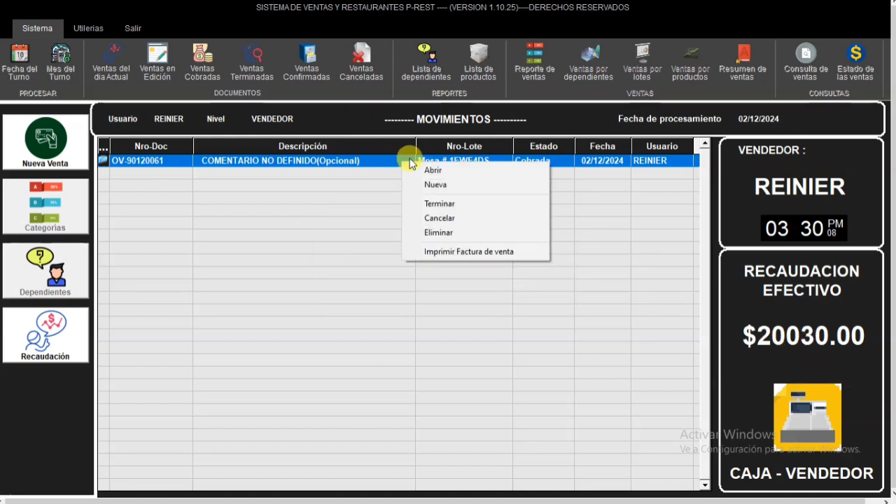
{"action": "left_click", "coordinate": [442, 202]}
{"action": "left_click", "coordinate": [494, 289]}
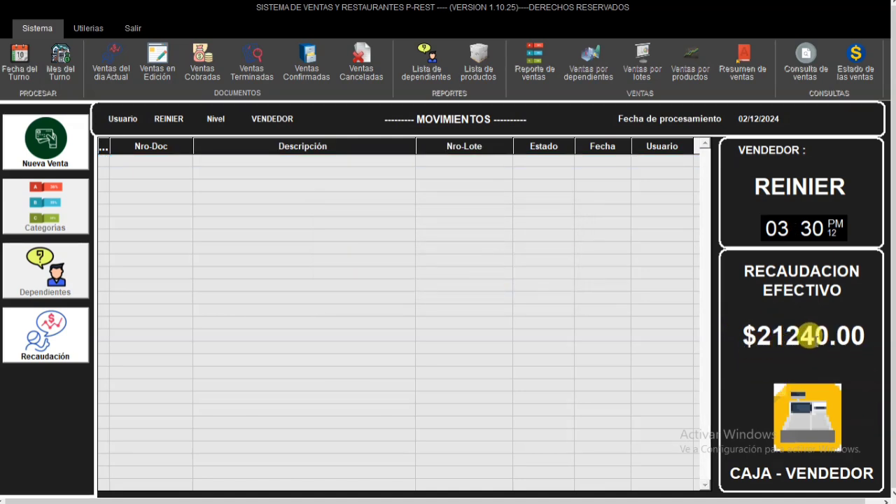
- Review the list of finished sales and check the shift's cash collection and balance
{"action": "left_click", "coordinate": [248, 64]}
{"action": "key", "text": "Down"}
{"action": "key", "text": "Down"}
{"action": "key", "text": "Down"}
{"action": "key", "text": "Down"}
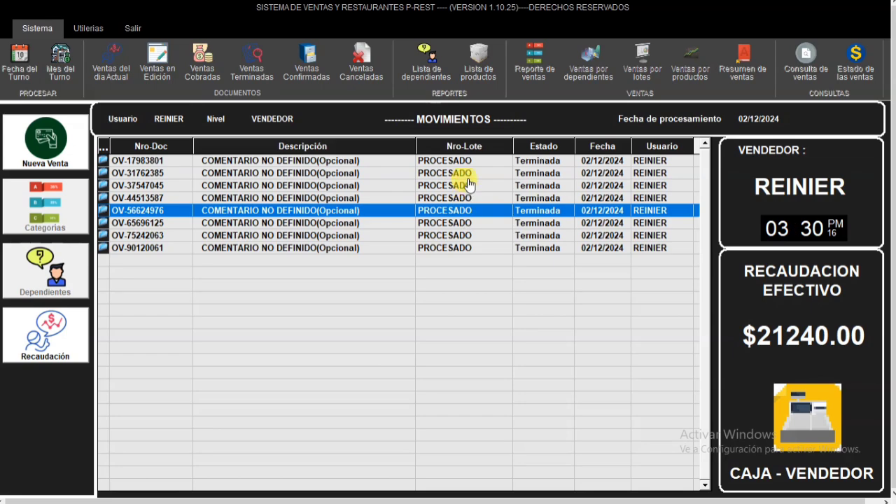
{"action": "key", "text": "Up"}
{"action": "key", "text": "Up"}
{"action": "key", "text": "Up"}
{"action": "key", "text": "Up"}
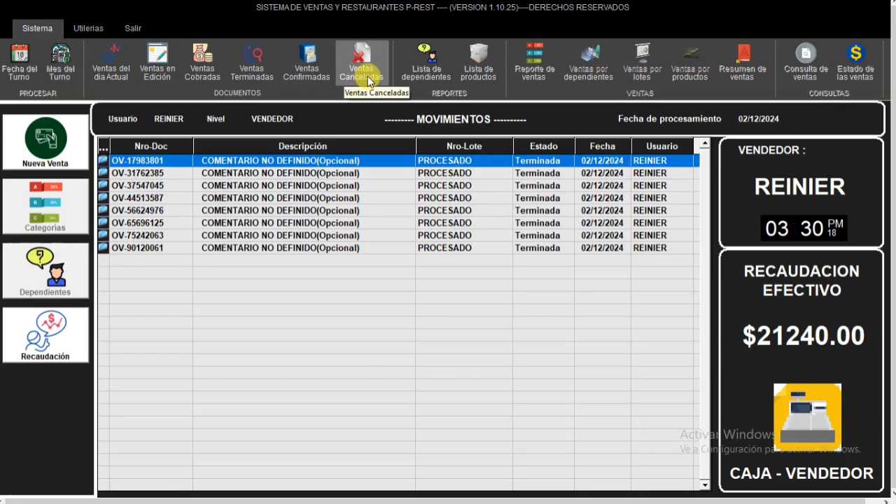
{"action": "left_click", "coordinate": [90, 335]}
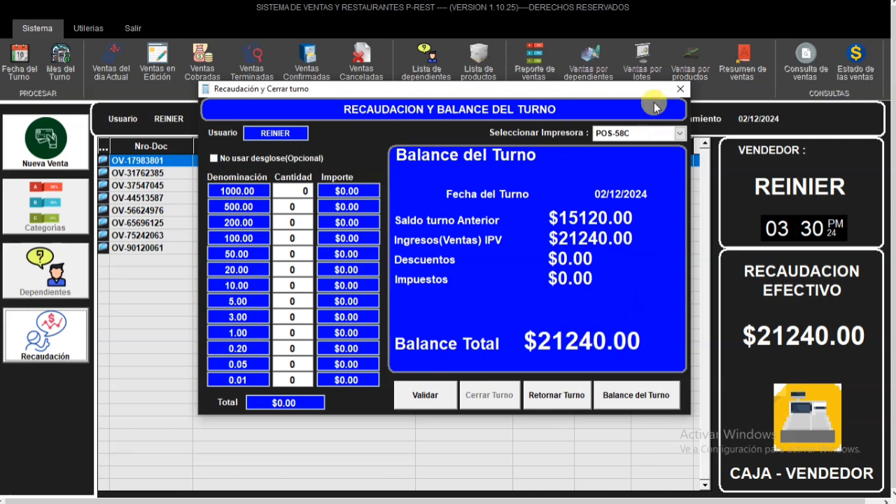
{"action": "left_click", "coordinate": [683, 91]}
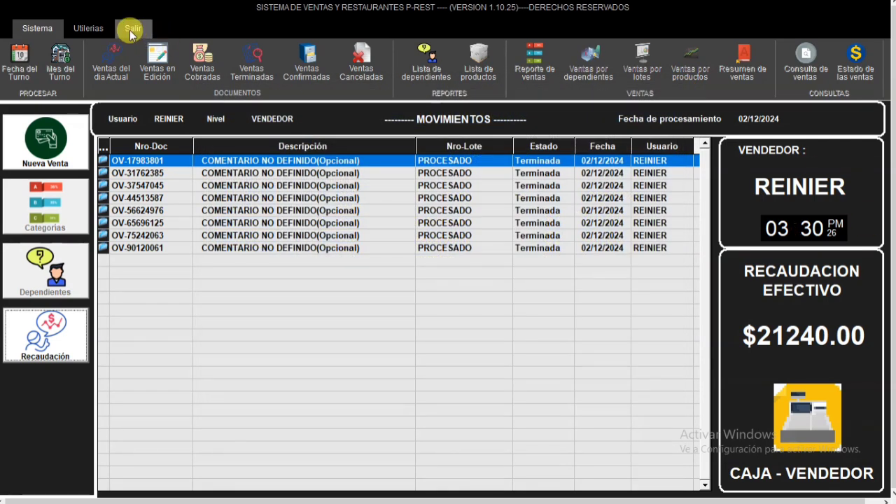
- Exit the current seller session and bring up the login for a new session
{"action": "left_click", "coordinate": [131, 28]}
{"action": "left_click", "coordinate": [431, 288]}
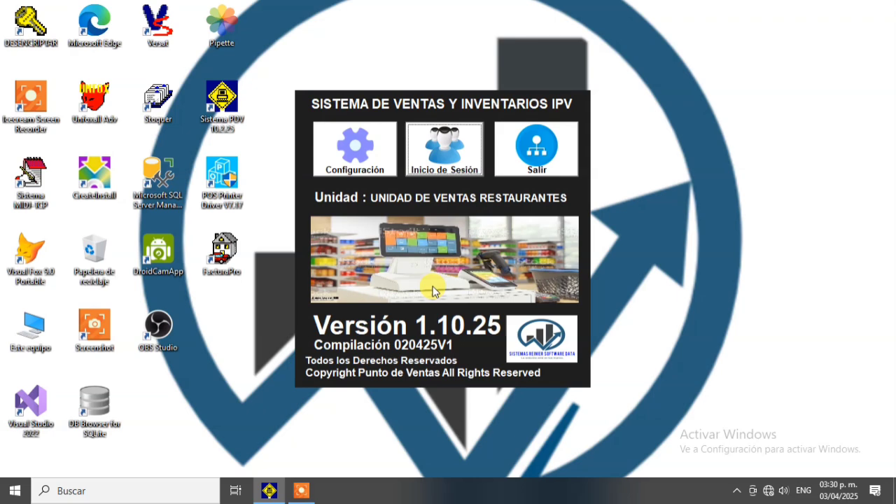
{"action": "left_click", "coordinate": [448, 168]}
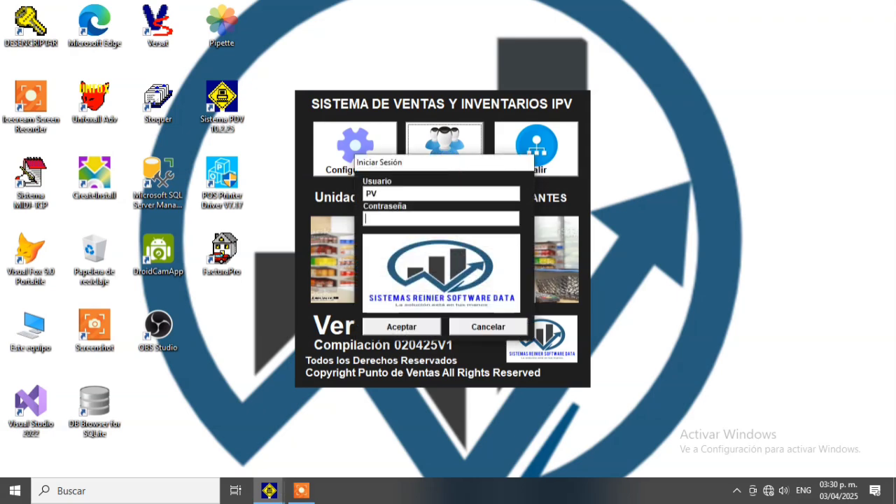
- Log in as PV and preview the sales report for 02/12/2024
{"action": "key", "text": "Return"}
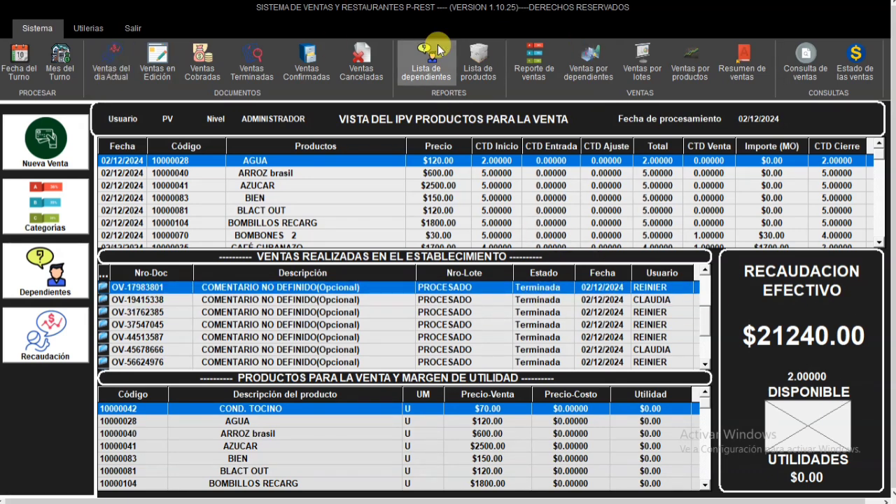
{"action": "left_click", "coordinate": [524, 65]}
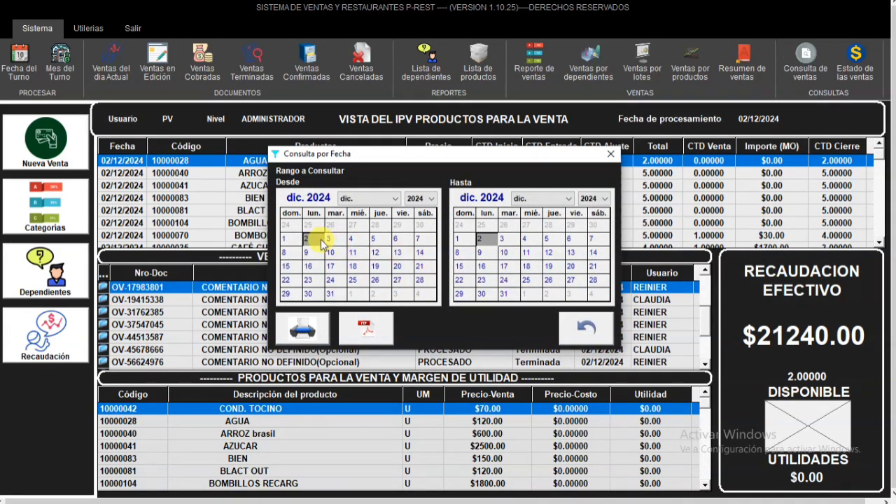
{"action": "left_click", "coordinate": [362, 331]}
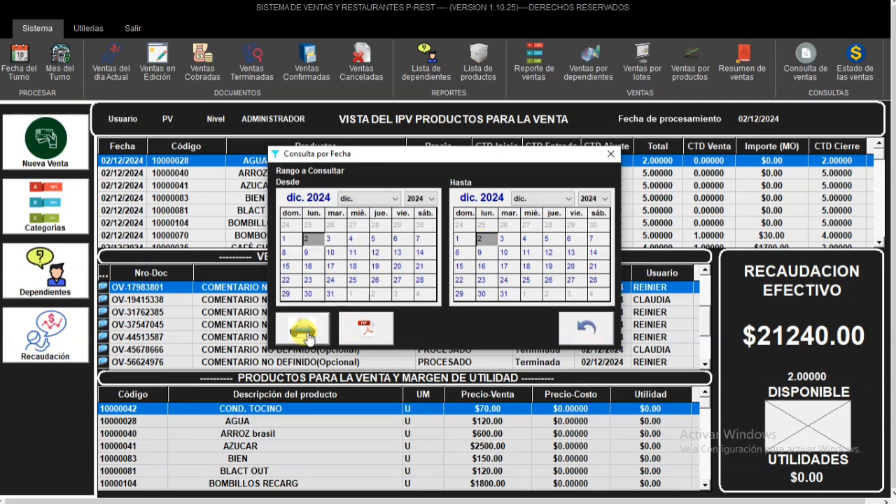
{"action": "scroll", "coordinate": [528, 239], "scroll_direction": "down", "scroll_amount": 3}
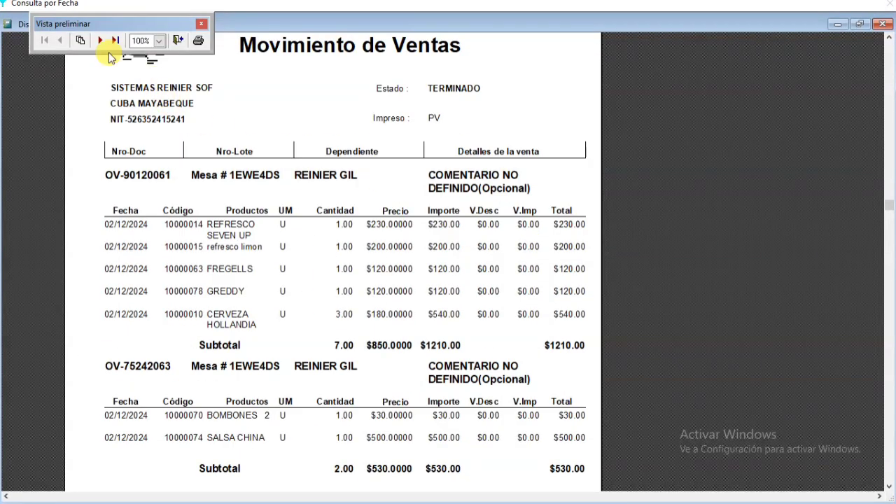
- Page through the Movimiento de Ventas report to examine its sales and totals, and close the preview and the date query
{"action": "left_click", "coordinate": [102, 42]}
{"action": "left_click", "coordinate": [102, 42]}
{"action": "left_click", "coordinate": [101, 42]}
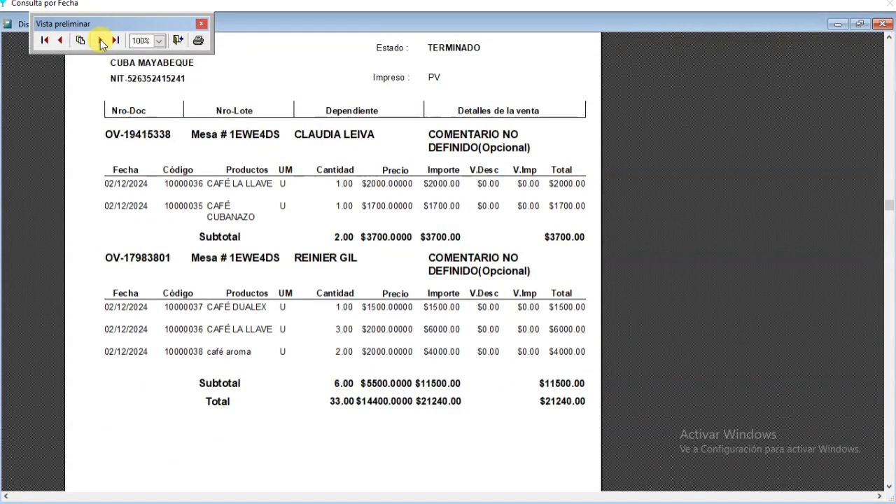
{"action": "scroll", "coordinate": [620, 420], "scroll_direction": "up", "scroll_amount": 1}
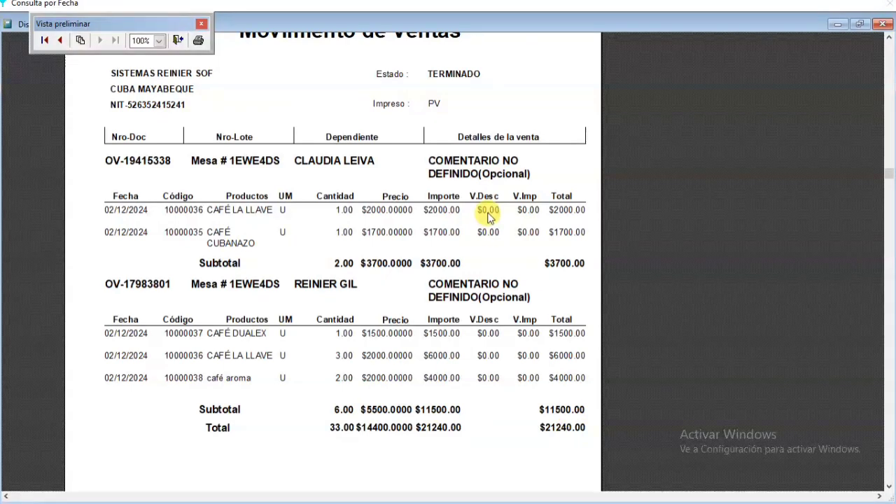
{"action": "scroll", "coordinate": [488, 217], "scroll_direction": "up", "scroll_amount": 1}
{"action": "left_click", "coordinate": [60, 40]}
{"action": "left_click", "coordinate": [61, 43]}
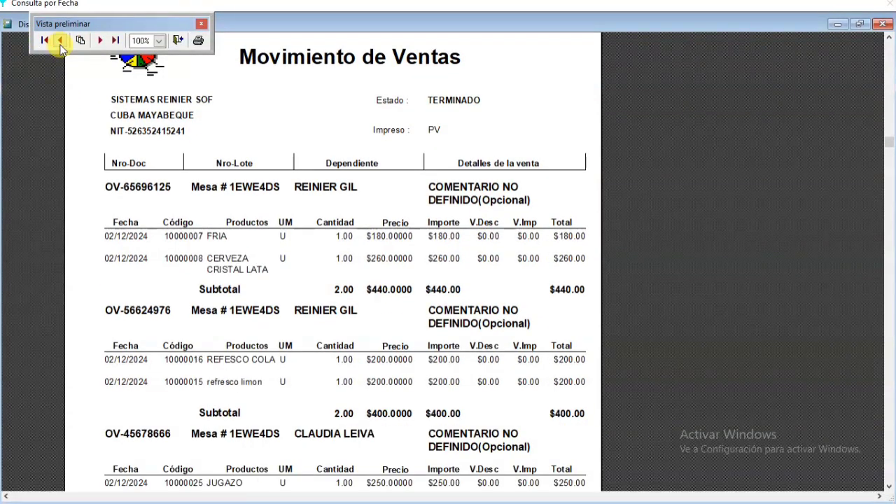
{"action": "left_click", "coordinate": [882, 26]}
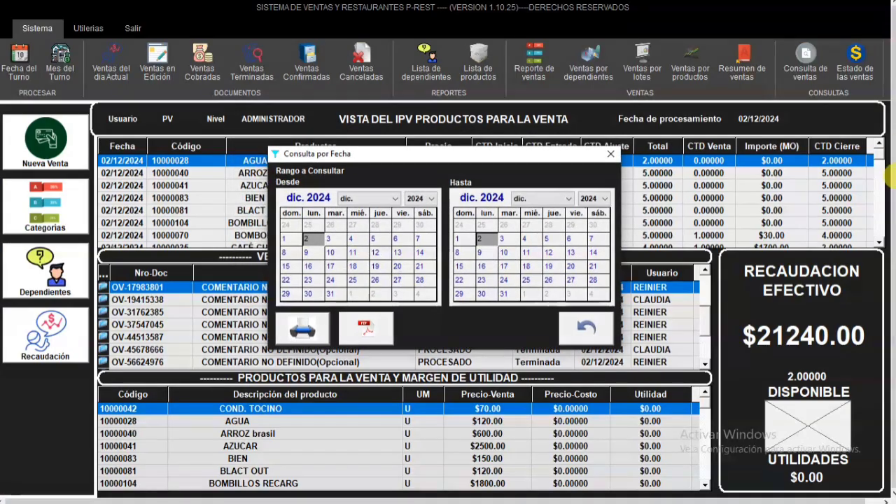
{"action": "left_click", "coordinate": [593, 331]}
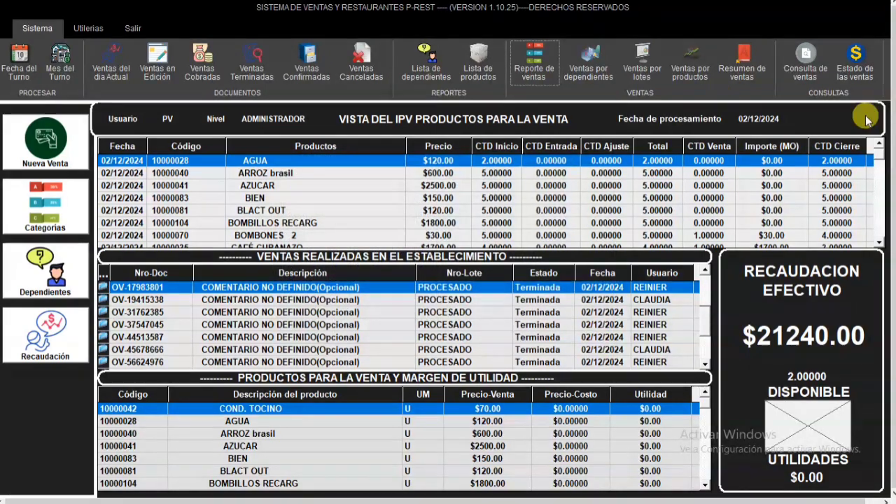
- Validate the shift's cash collection without the denomination breakdown and close the 02/12/2024 shift
{"action": "left_click", "coordinate": [51, 358]}
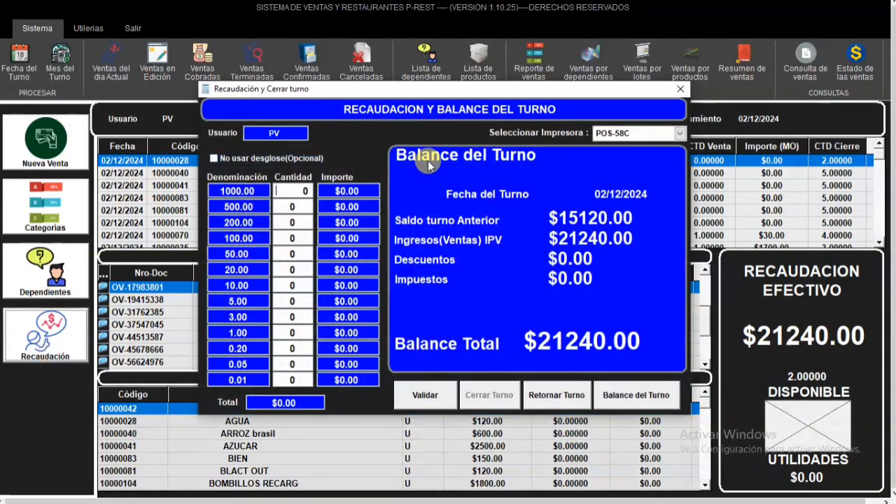
{"action": "left_click", "coordinate": [425, 395]}
{"action": "left_click", "coordinate": [527, 289]}
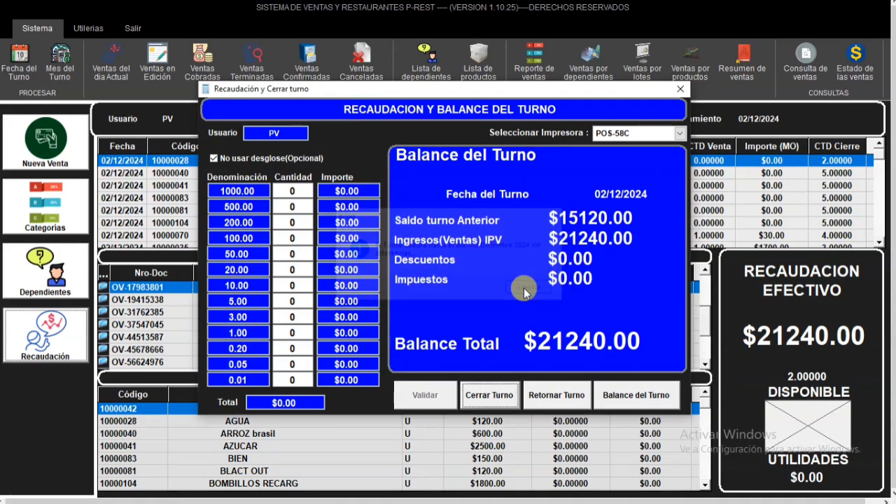
{"action": "left_click", "coordinate": [506, 395]}
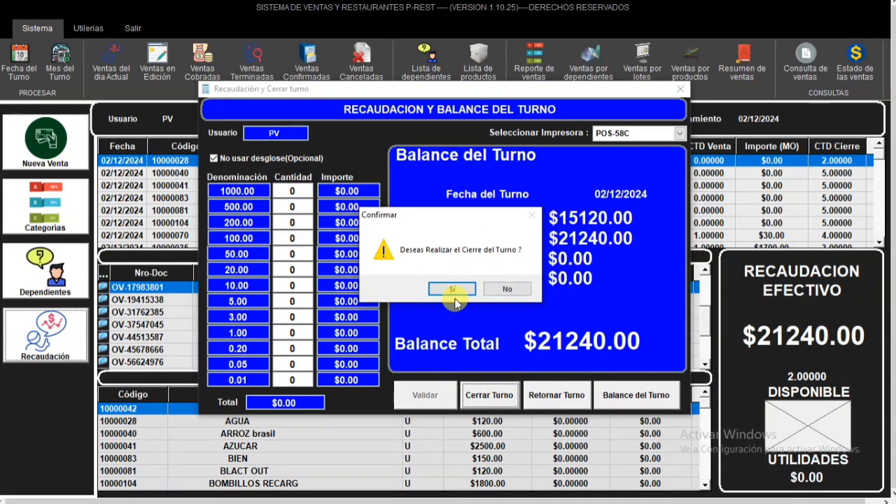
{"action": "left_click", "coordinate": [452, 289]}
{"action": "left_click", "coordinate": [514, 292]}
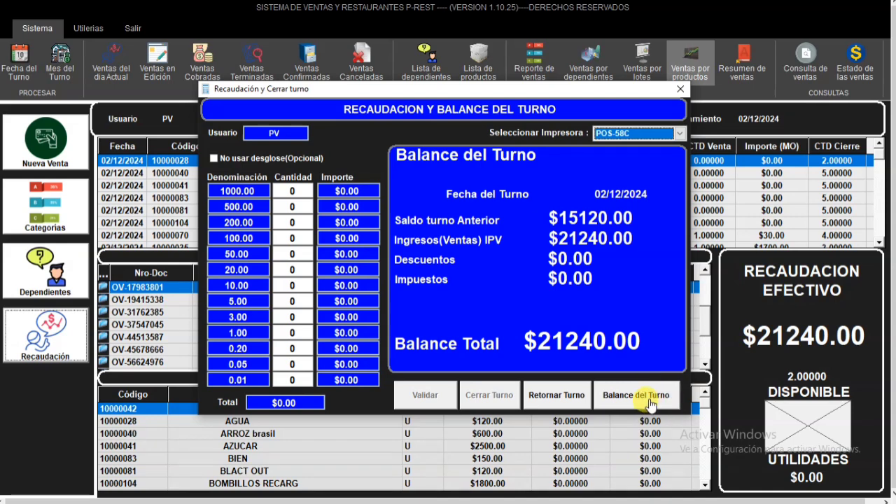
{"action": "left_click", "coordinate": [683, 90]}
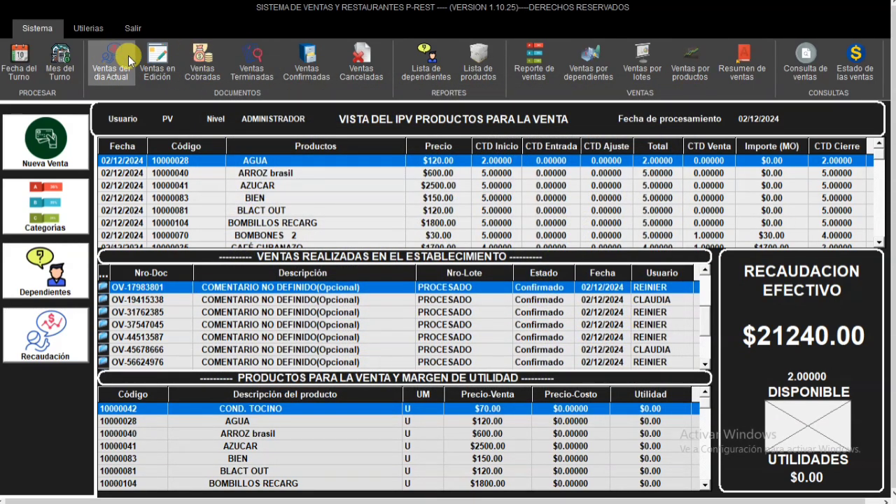
- Check the state of the establishment's sales and inspect the details of the sale with REFESCO COLA and refresco limon
{"action": "left_click", "coordinate": [549, 302]}
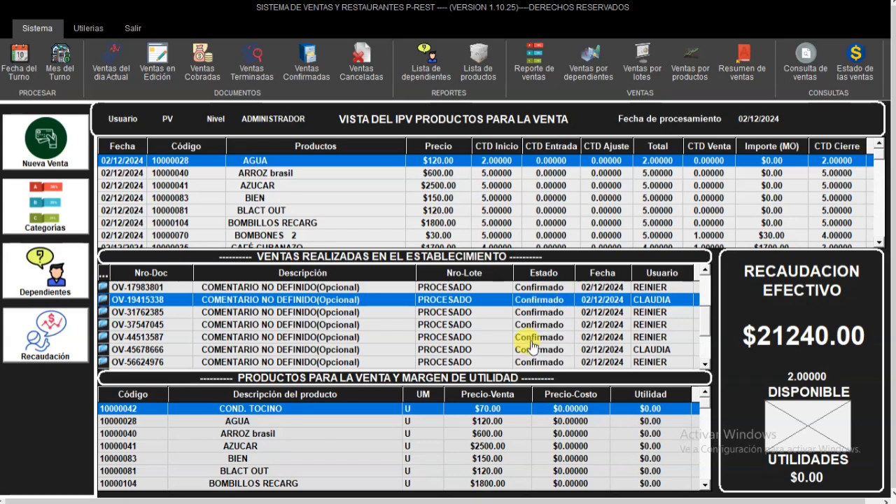
{"action": "left_click", "coordinate": [528, 337]}
{"action": "left_click", "coordinate": [704, 365]}
{"action": "left_click", "coordinate": [704, 364]}
{"action": "left_click", "coordinate": [704, 364]}
{"action": "left_click", "coordinate": [704, 365]}
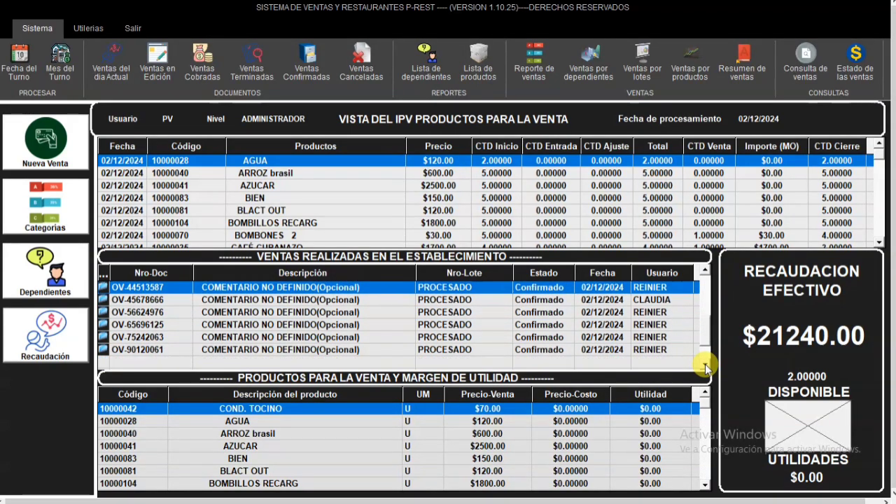
{"action": "left_click", "coordinate": [560, 317]}
{"action": "right_click", "coordinate": [560, 317]}
{"action": "left_click", "coordinate": [560, 323]}
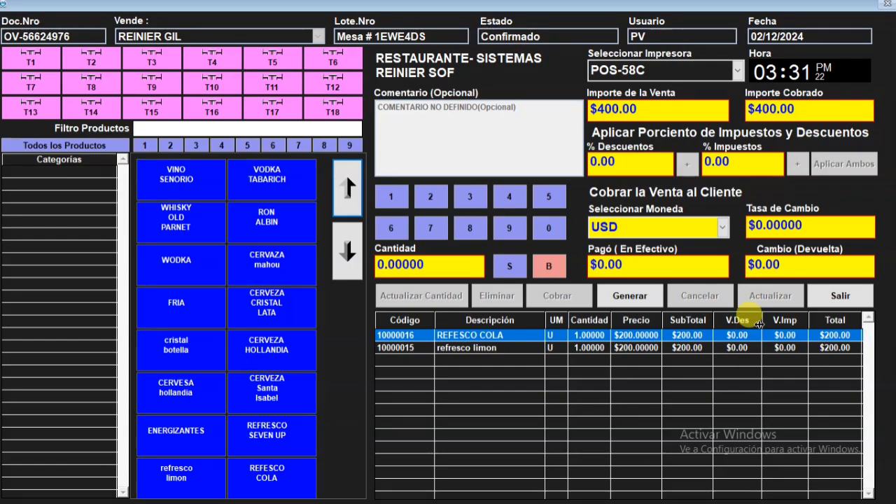
{"action": "left_click", "coordinate": [840, 295]}
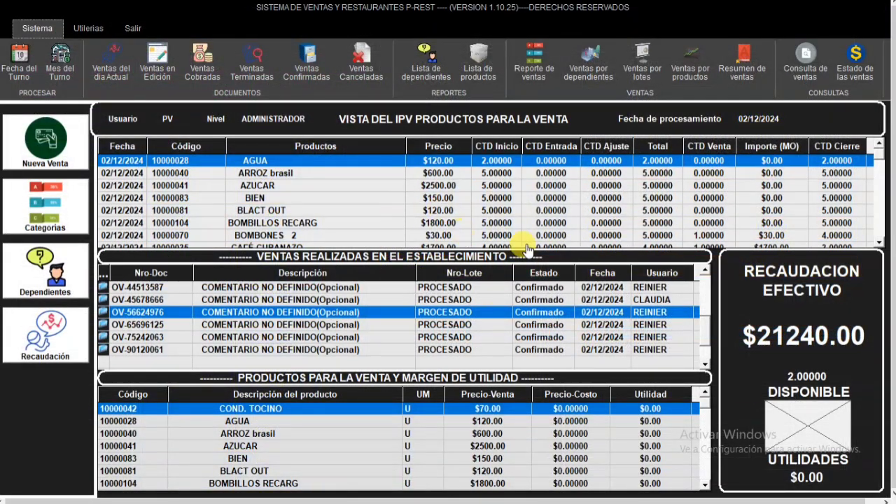
{"action": "left_click", "coordinate": [501, 285]}
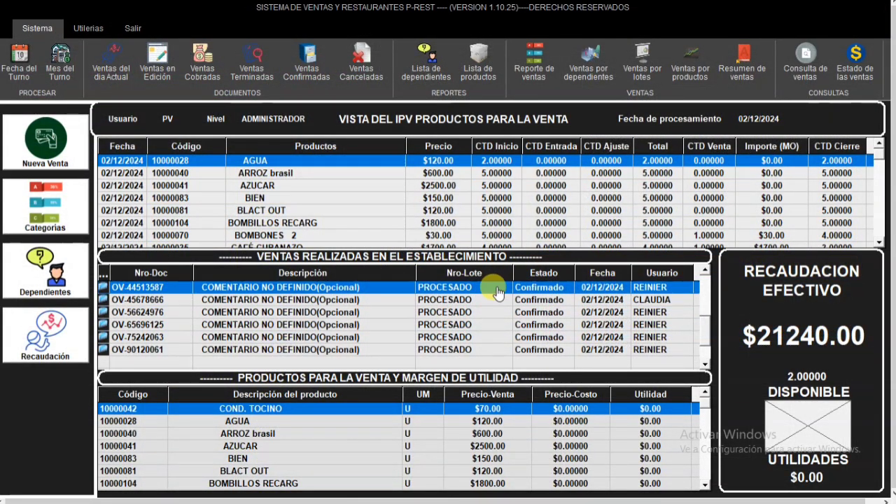
- Open the new shift dated 03/12/2024 and show the current day's sales
{"action": "left_click", "coordinate": [27, 66]}
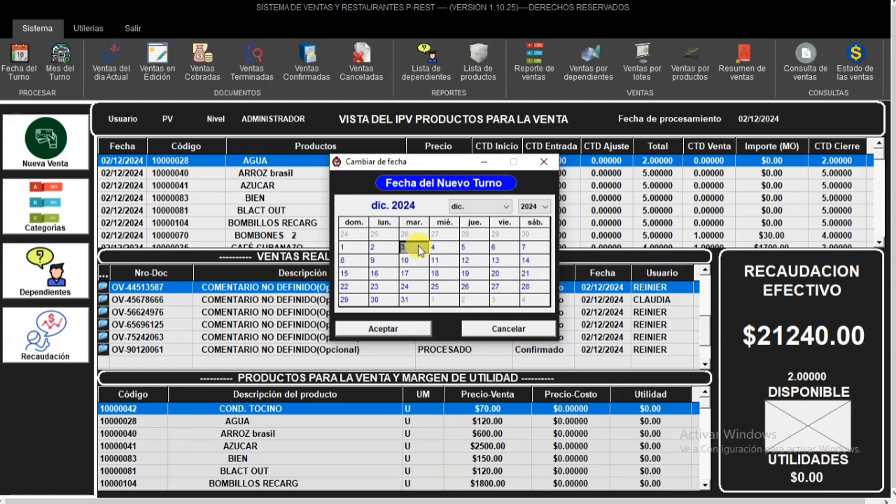
{"action": "left_click", "coordinate": [396, 331]}
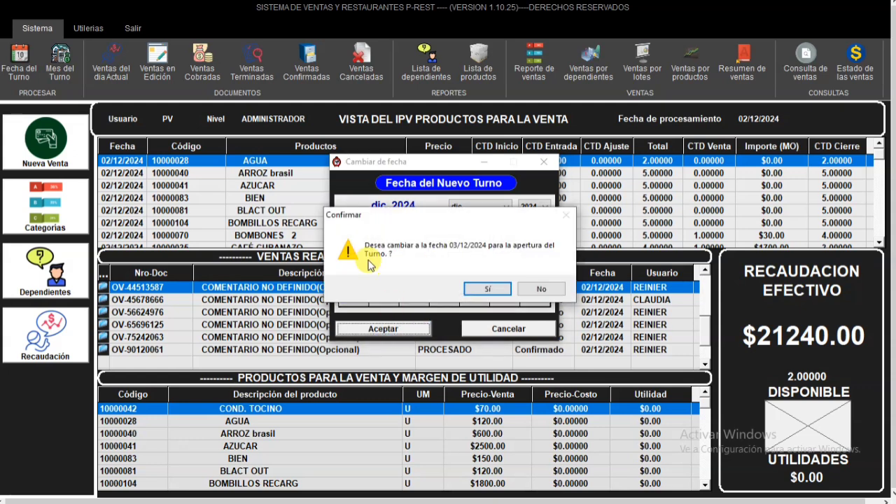
{"action": "left_click", "coordinate": [485, 289]}
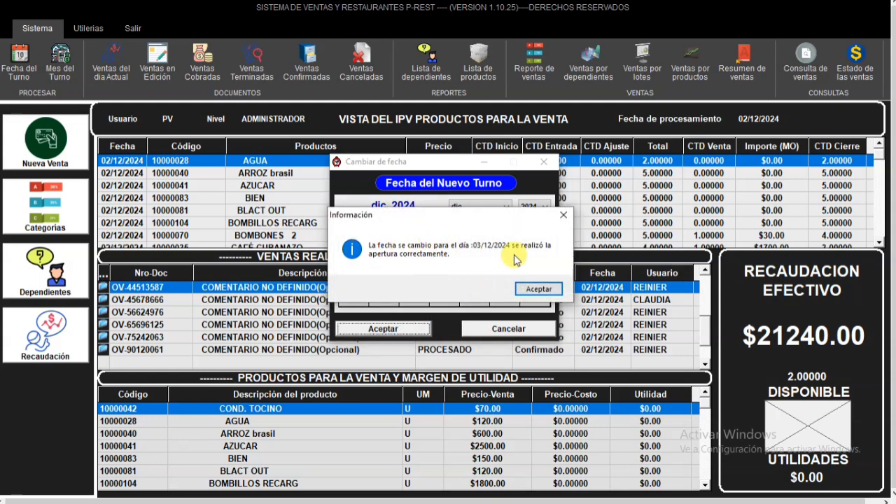
{"action": "left_click", "coordinate": [538, 288]}
{"action": "left_click", "coordinate": [112, 68]}
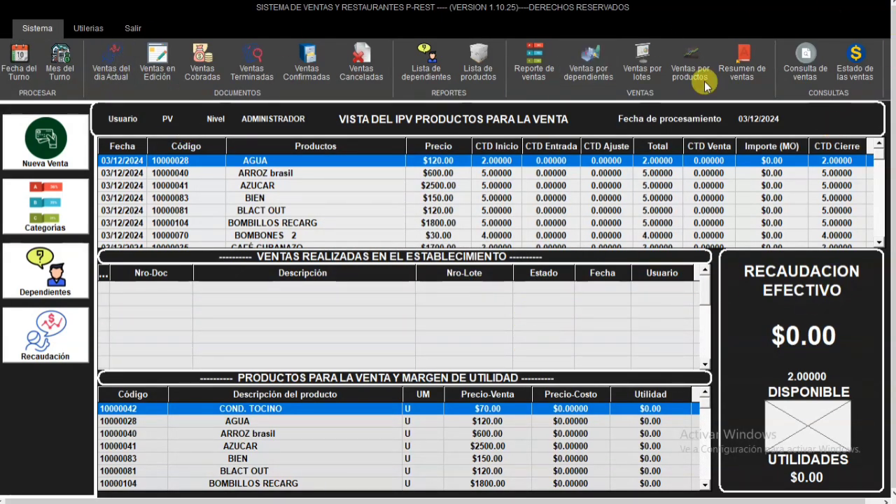
- Exit the PV session, confirming the exit, and shut down the sales and inventory system
{"action": "left_click", "coordinate": [133, 28]}
{"action": "left_click", "coordinate": [434, 288]}
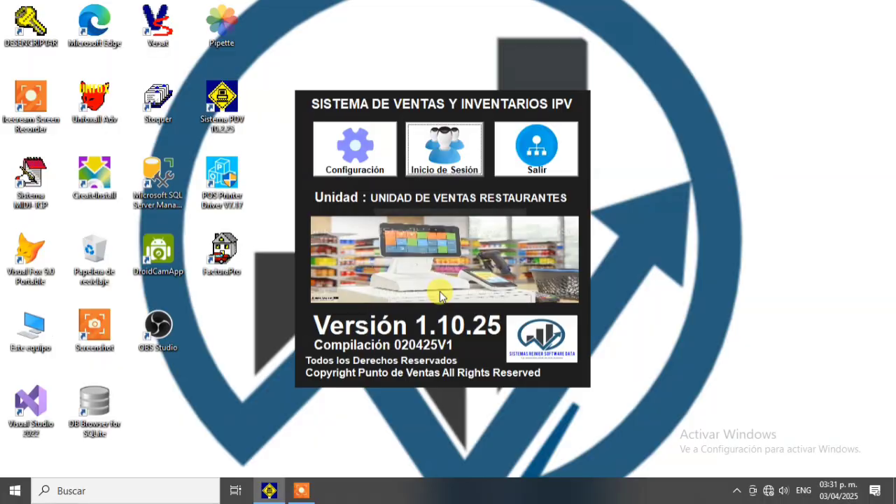
{"action": "left_click", "coordinate": [519, 175]}
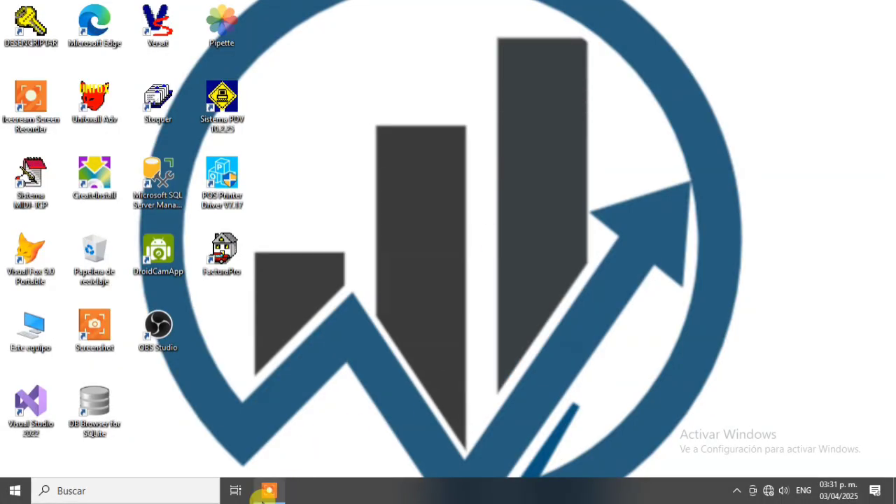